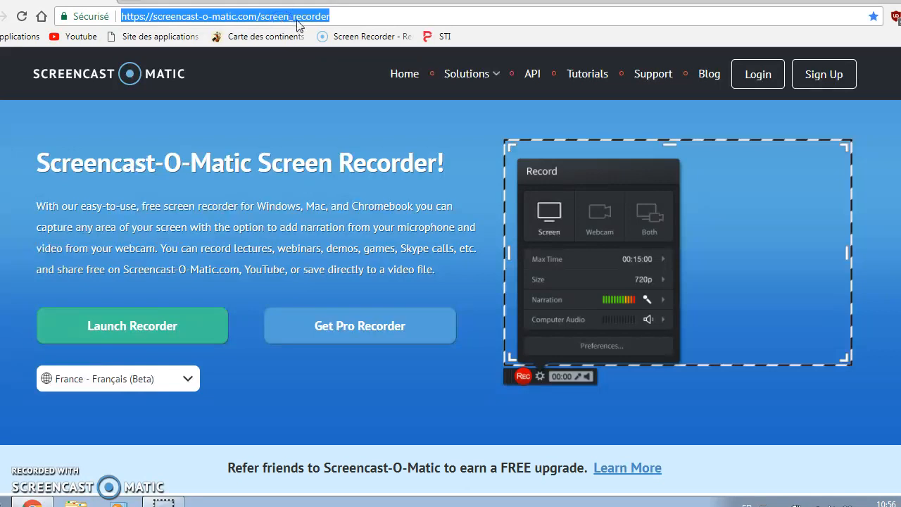
Go to soundation.com in Chrome's address bar.
{"action": "type", "text": "soundation.com"}
{"action": "key", "text": "Return"}
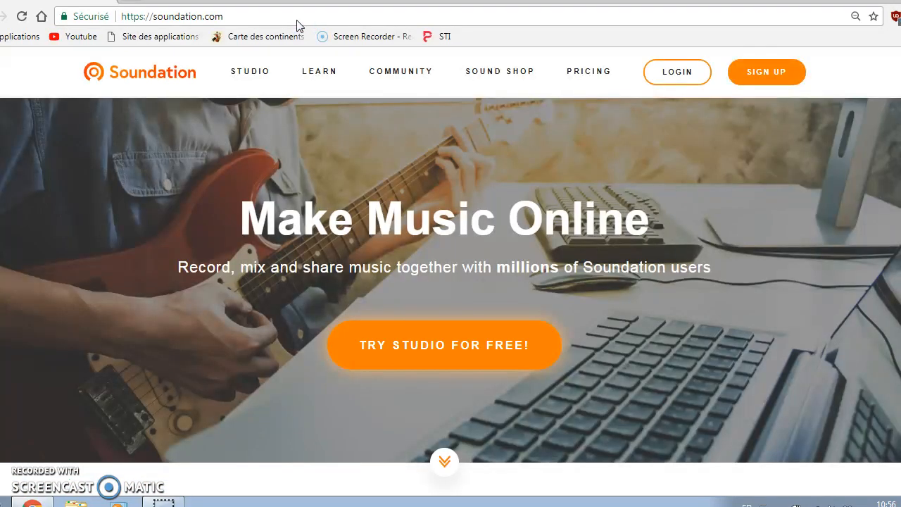
Launch the free studio and close the welcome tour with 'Do not show this message again' ticked.
{"action": "left_click", "coordinate": [448, 347]}
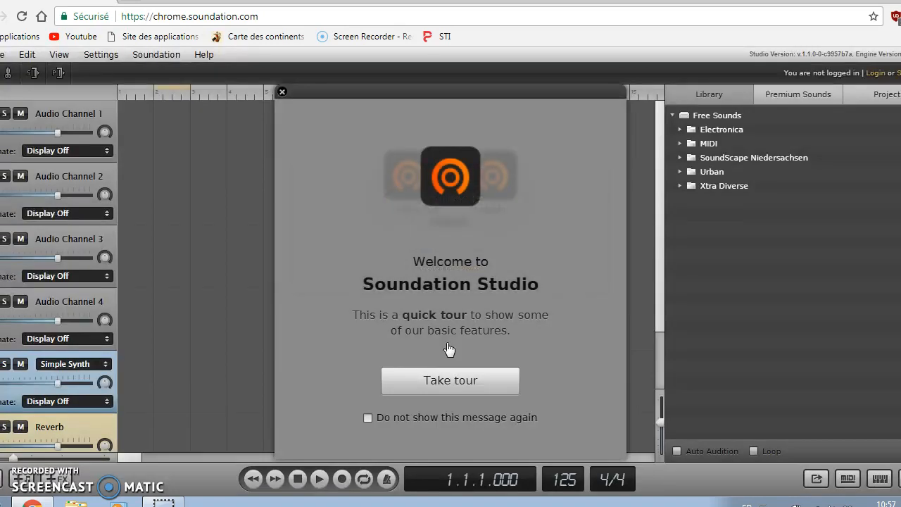
{"action": "left_click", "coordinate": [443, 361]}
{"action": "left_click", "coordinate": [369, 424]}
{"action": "left_click", "coordinate": [282, 91]}
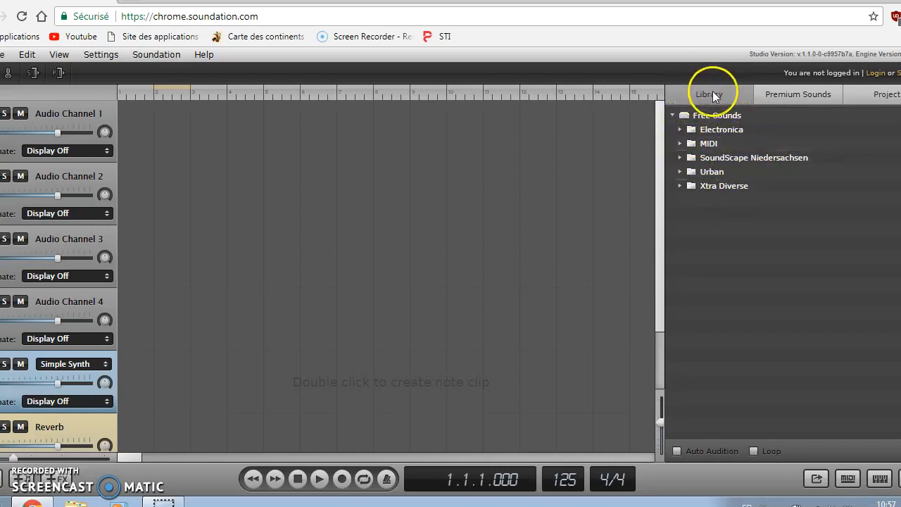
Browse Electronica > 125 and drag 125 909 Clap.wav to bar 1 of Audio Channel 1.
{"action": "left_click", "coordinate": [680, 130]}
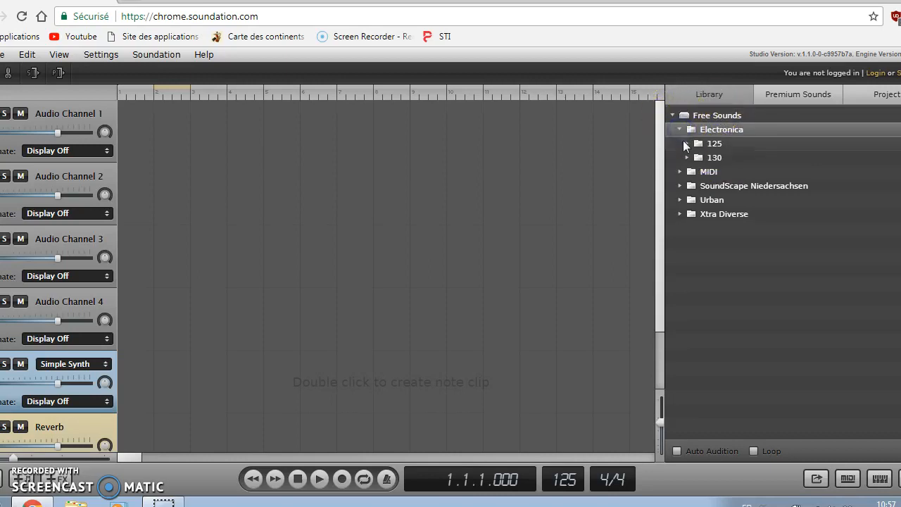
{"action": "left_click", "coordinate": [686, 143]}
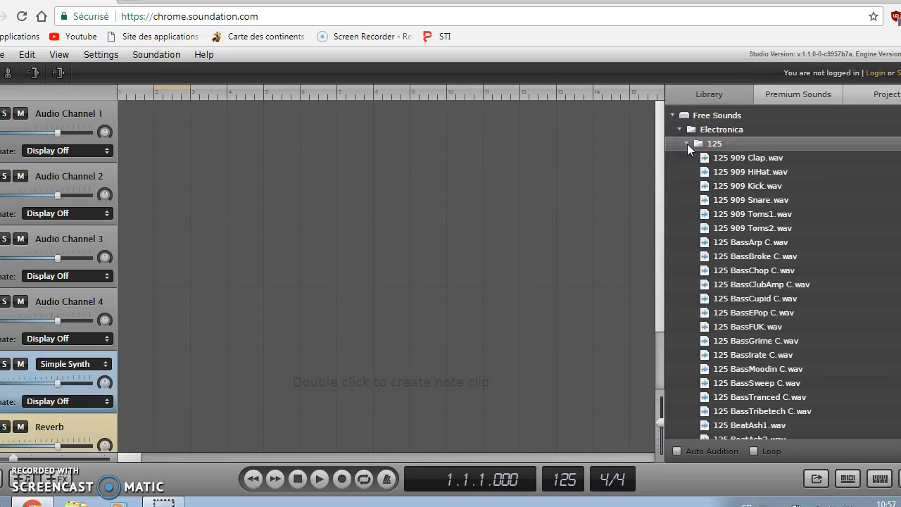
{"action": "left_click", "coordinate": [687, 144]}
{"action": "left_click", "coordinate": [688, 157]}
{"action": "left_click", "coordinate": [687, 157]}
{"action": "left_click", "coordinate": [687, 143]}
{"action": "left_click_drag", "start_coordinate": [727, 159], "coordinate": [150, 145]}
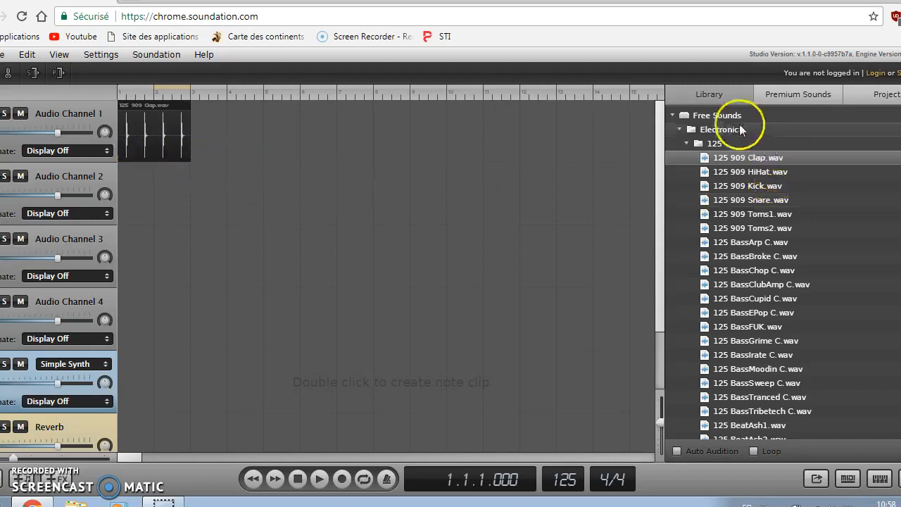
{"action": "left_click", "coordinate": [687, 144]}
{"action": "left_click", "coordinate": [681, 171]}
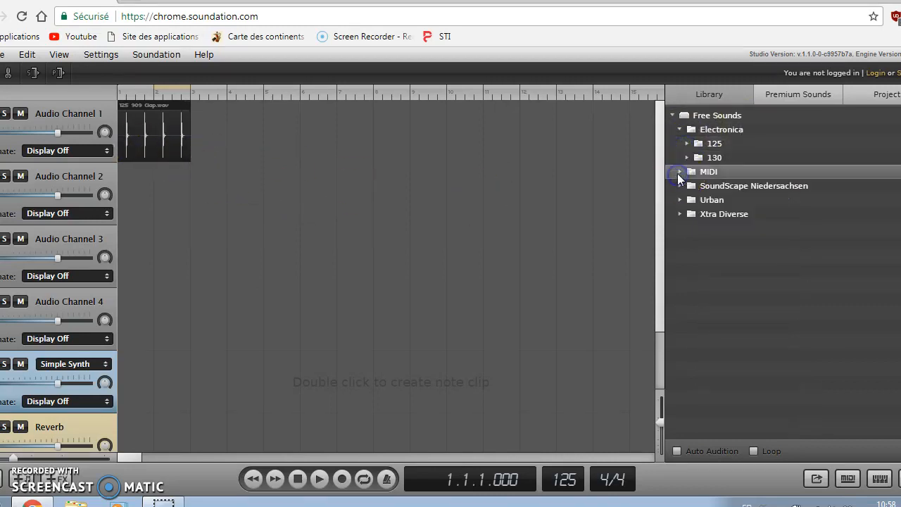
Browse the MIDI, SoundScape Niedersachsen and Urban library folders.
{"action": "left_click", "coordinate": [681, 173]}
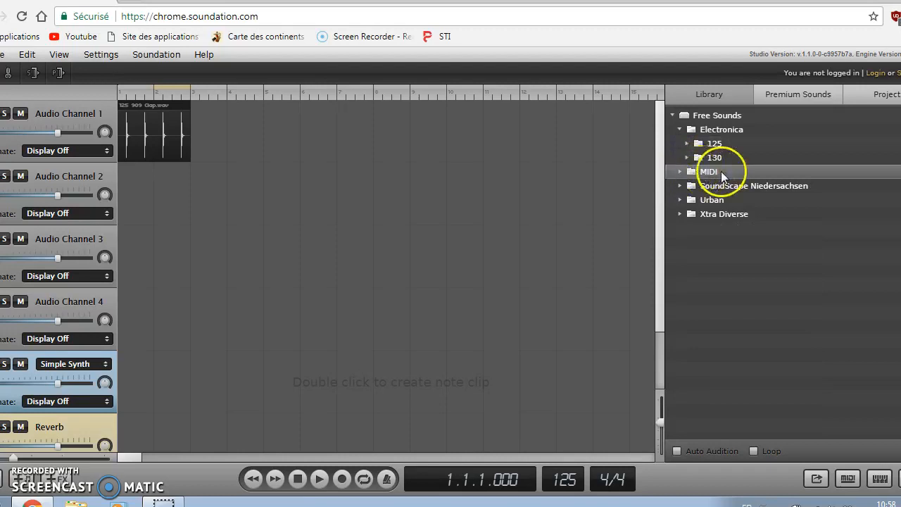
{"action": "left_click", "coordinate": [681, 187]}
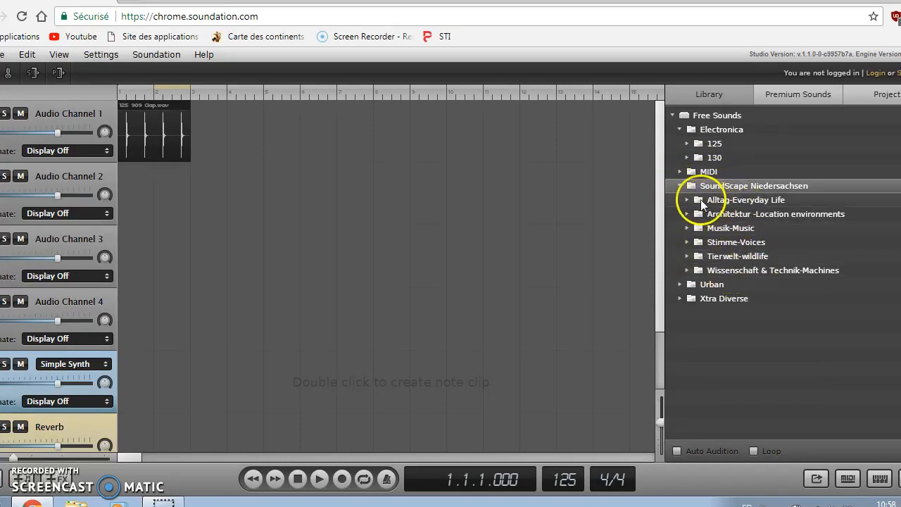
{"action": "left_click", "coordinate": [688, 200]}
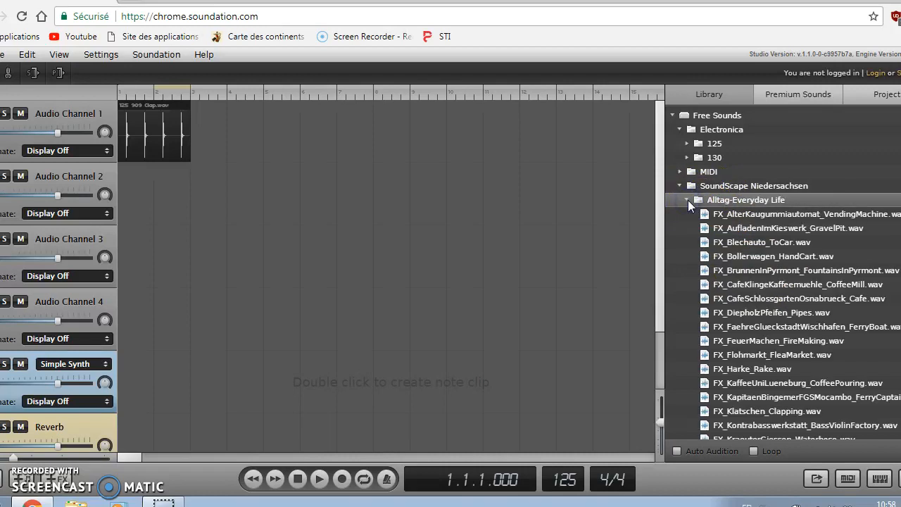
{"action": "left_click", "coordinate": [687, 200]}
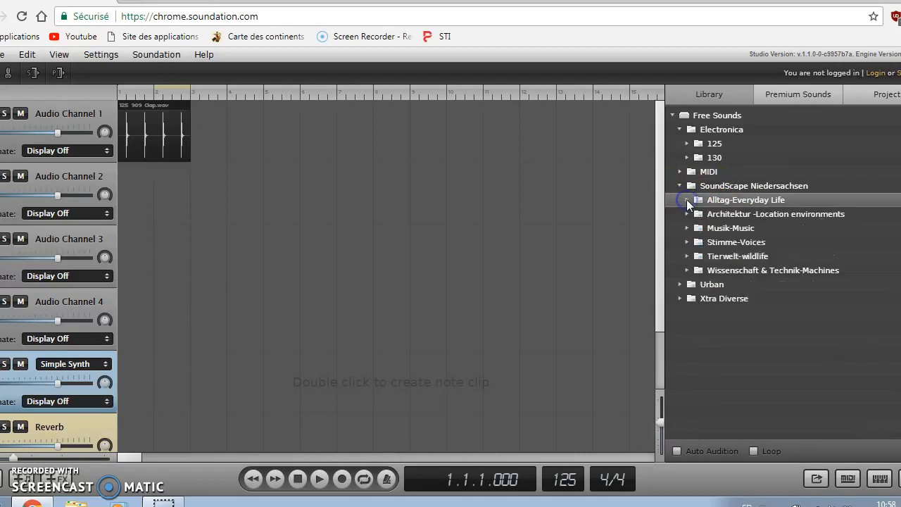
{"action": "left_click", "coordinate": [680, 186]}
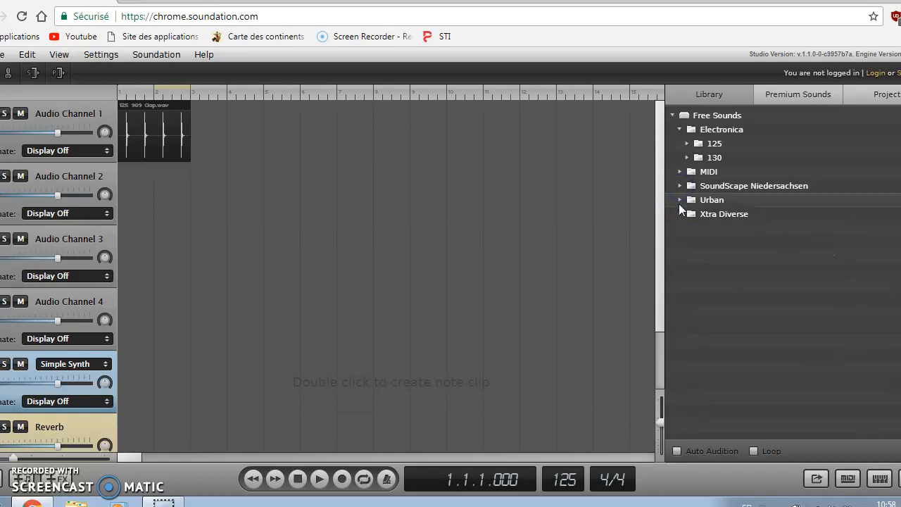
{"action": "left_click", "coordinate": [678, 200]}
{"action": "left_click", "coordinate": [686, 212]}
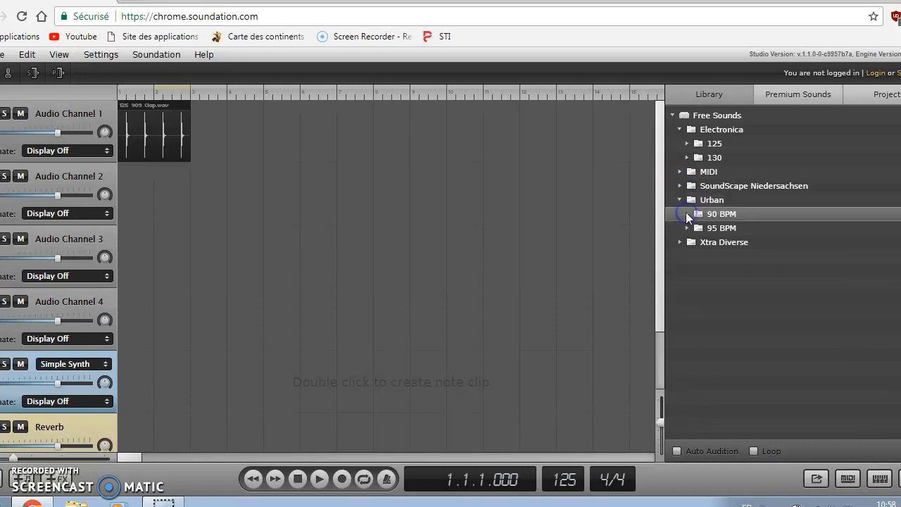
{"action": "left_click", "coordinate": [685, 213]}
Check Xtra Diverse, then drag 90 BassDubtron D.wav from Urban > 90 BPM onto Audio Channel 2.
{"action": "left_click", "coordinate": [678, 242]}
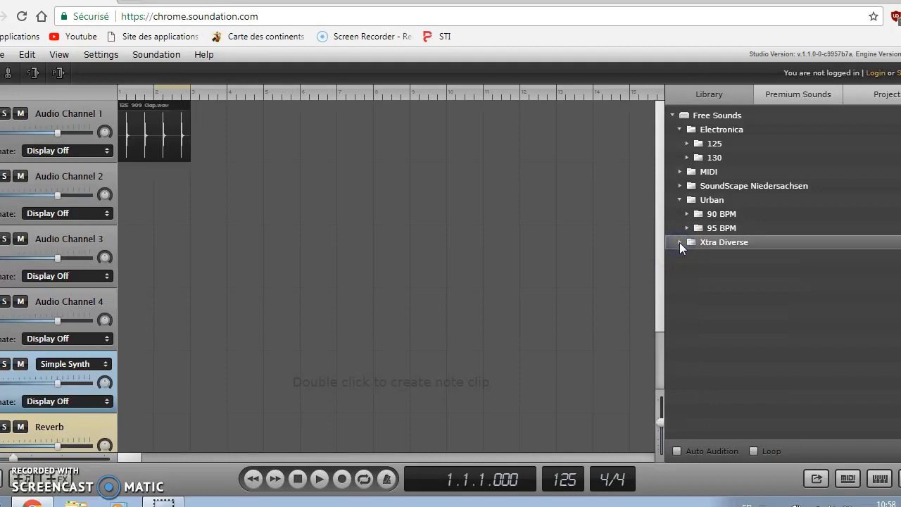
{"action": "left_click", "coordinate": [679, 242]}
{"action": "left_click", "coordinate": [681, 242]}
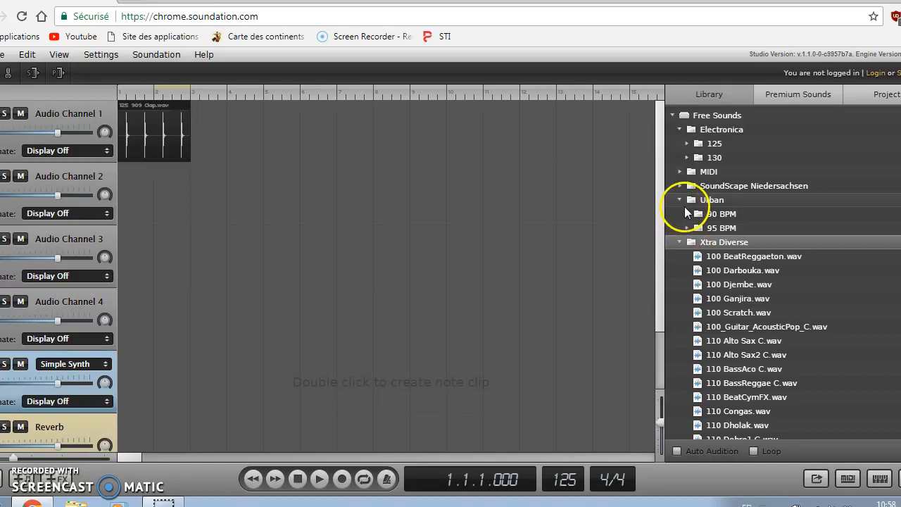
{"action": "left_click", "coordinate": [678, 243]}
{"action": "left_click", "coordinate": [687, 214]}
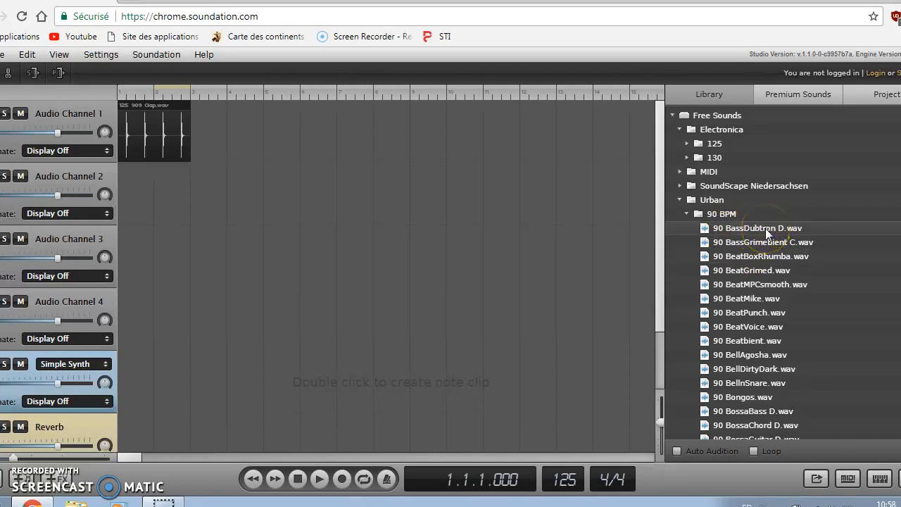
{"action": "left_click_drag", "start_coordinate": [769, 232], "coordinate": [207, 200]}
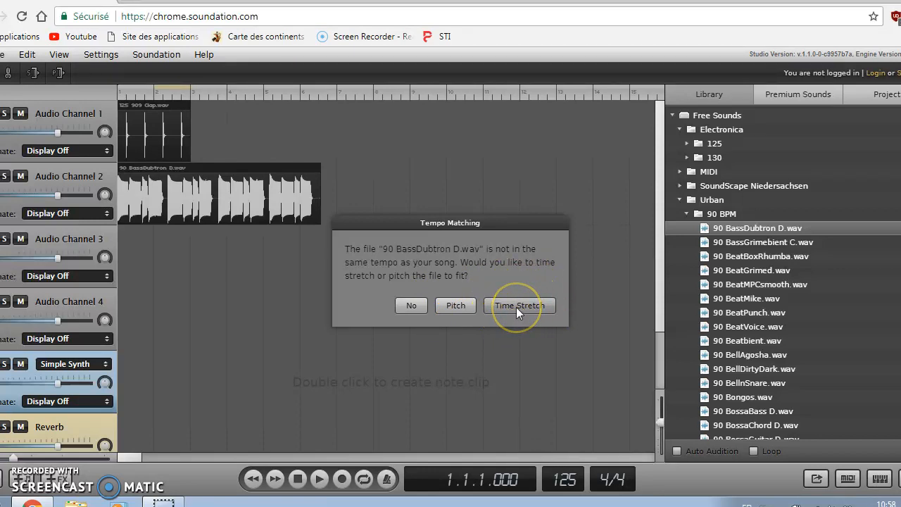
Time-stretch the bass loop, then add 90 BellInSnare.wav to Audio Channel 3, also time-stretched.
{"action": "left_click", "coordinate": [516, 307]}
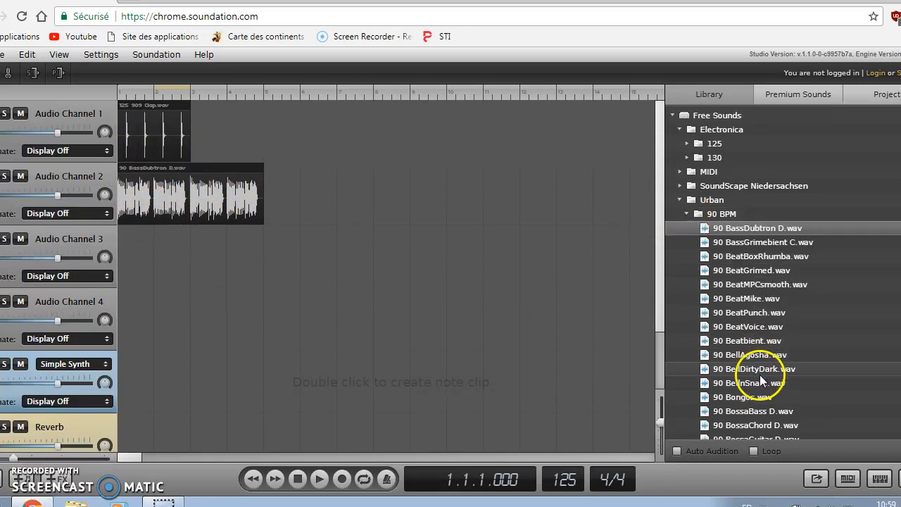
{"action": "left_click_drag", "start_coordinate": [753, 383], "coordinate": [147, 259]}
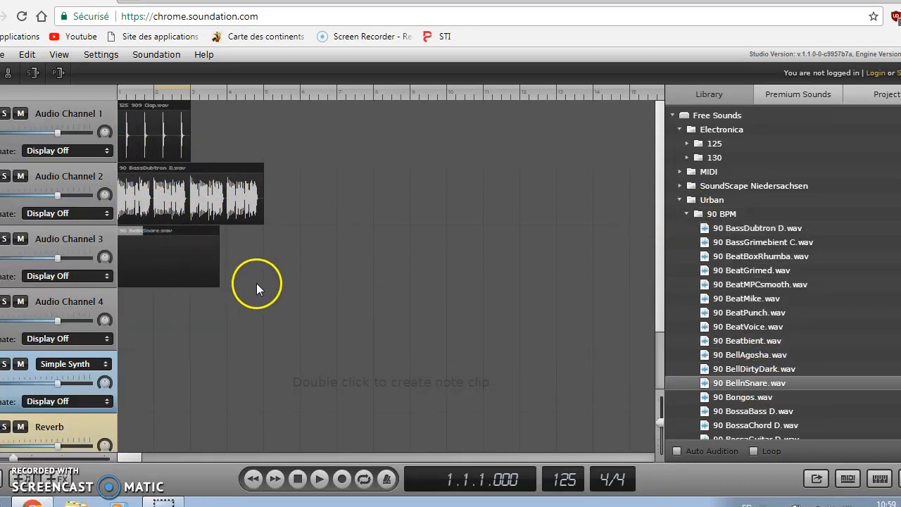
{"action": "left_click", "coordinate": [519, 306]}
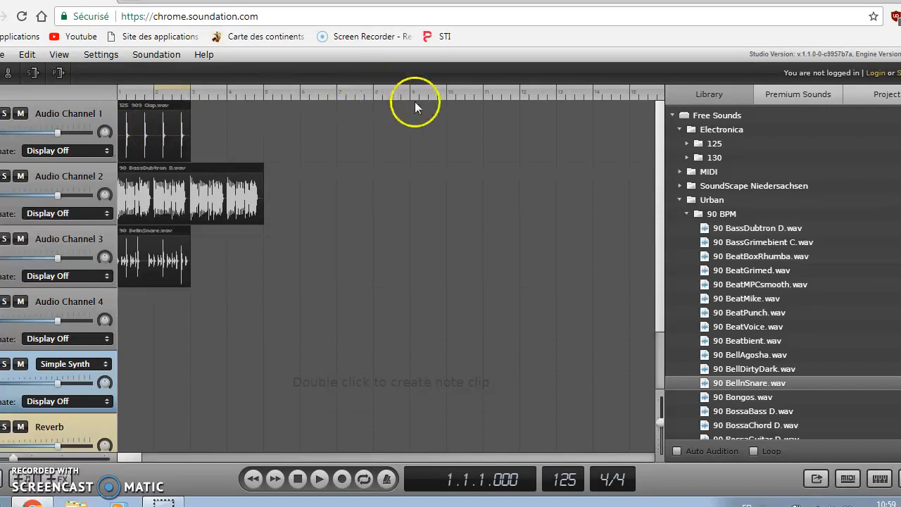
Copy the clap clip and paste it at bar 3 on Audio Channel 1.
{"action": "right_click", "coordinate": [153, 131]}
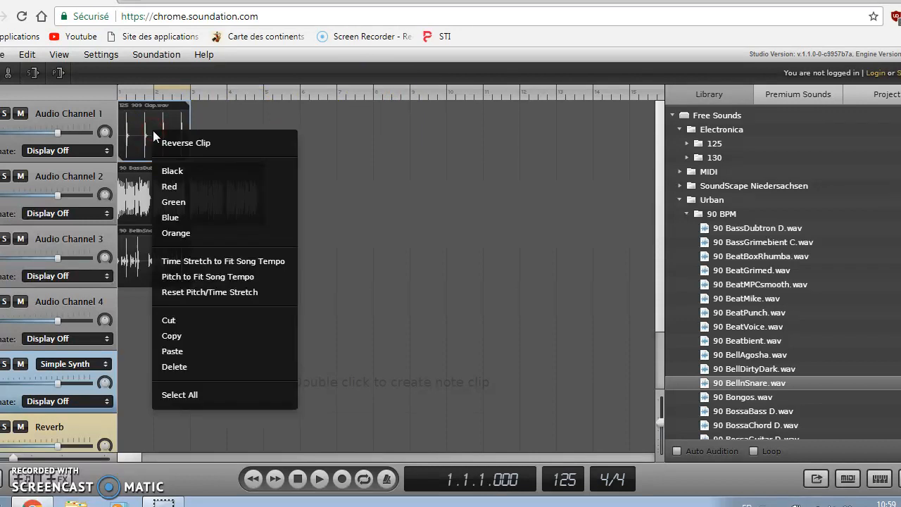
{"action": "left_click", "coordinate": [189, 337]}
{"action": "left_click", "coordinate": [193, 89]}
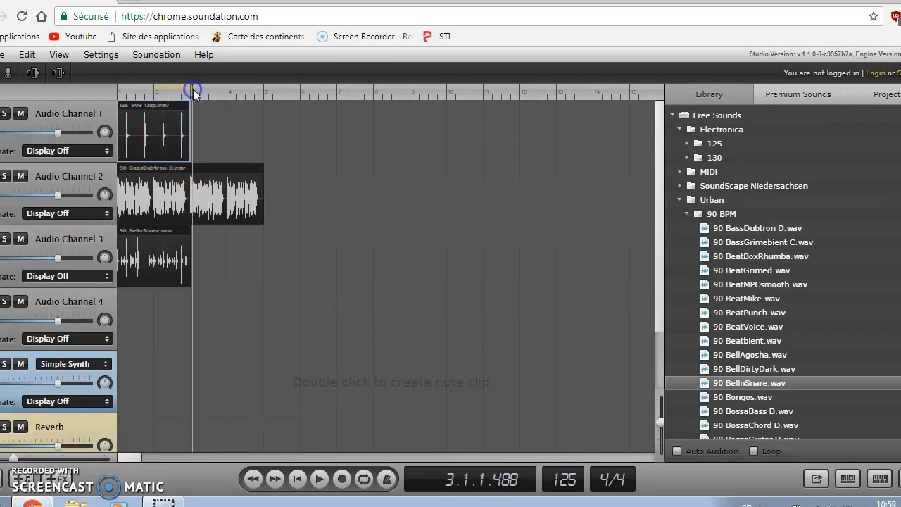
{"action": "left_click", "coordinate": [194, 336]}
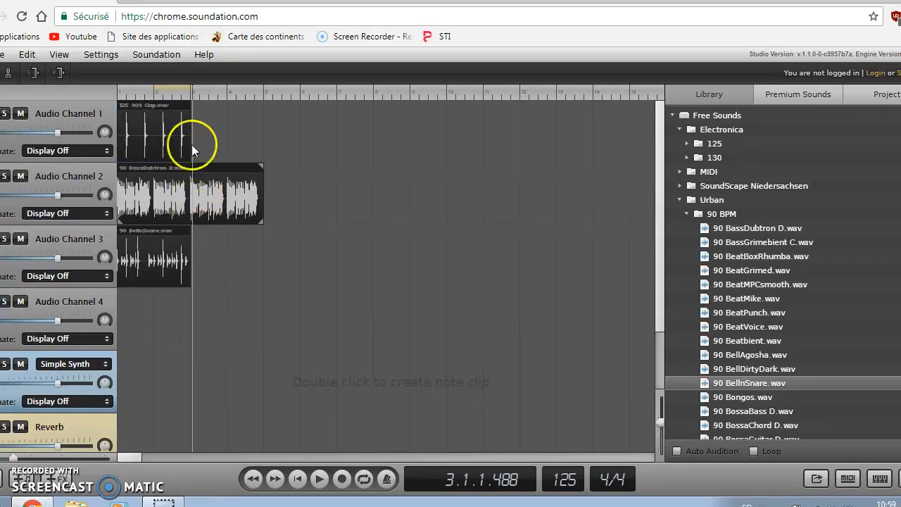
{"action": "left_click", "coordinate": [198, 92]}
{"action": "left_click", "coordinate": [192, 92]}
{"action": "right_click", "coordinate": [203, 124]}
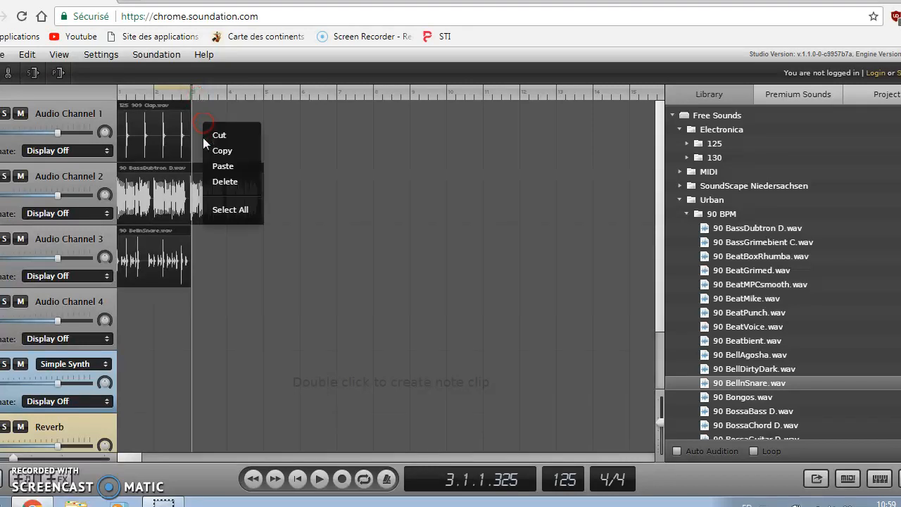
{"action": "left_click", "coordinate": [226, 166]}
{"action": "left_click", "coordinate": [253, 127]}
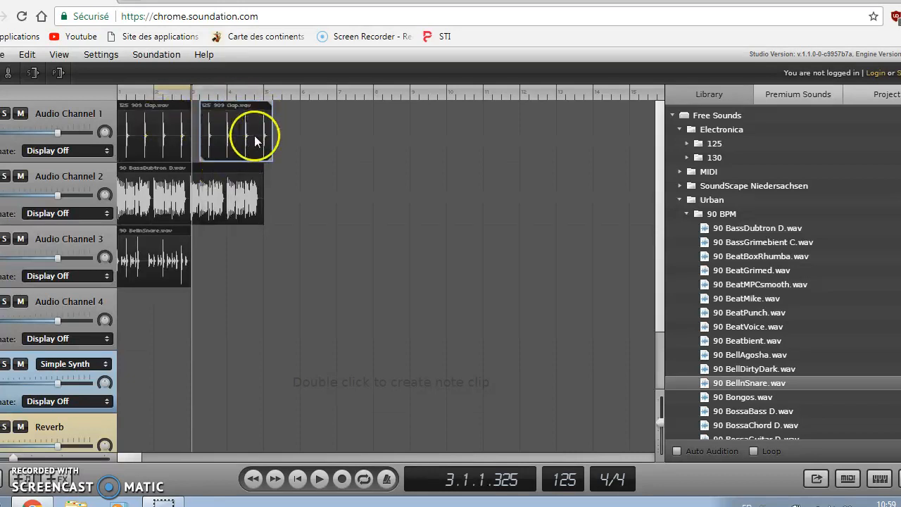
Paste two more clap copies and line all four clap clips up end to end.
{"action": "right_click", "coordinate": [285, 131]}
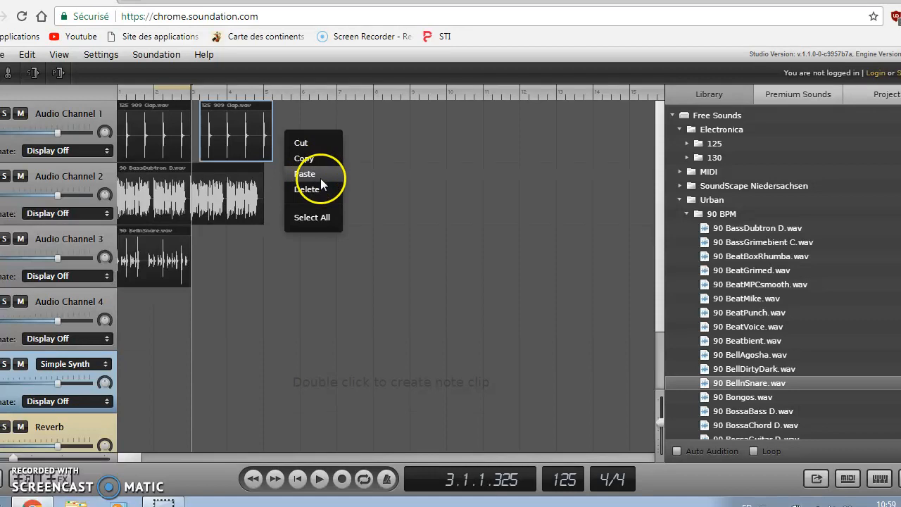
{"action": "left_click", "coordinate": [314, 174]}
{"action": "right_click", "coordinate": [381, 137]}
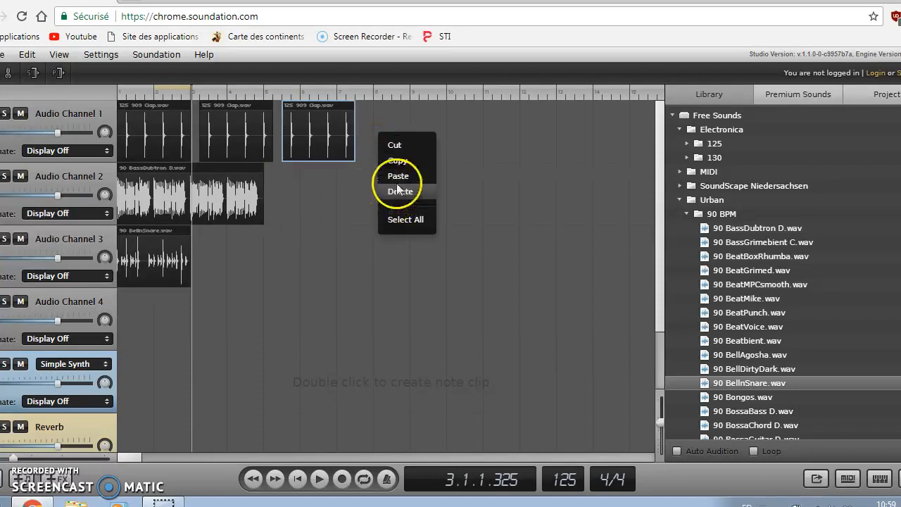
{"action": "left_click", "coordinate": [396, 176]}
{"action": "left_click_drag", "start_coordinate": [265, 133], "coordinate": [250, 136]}
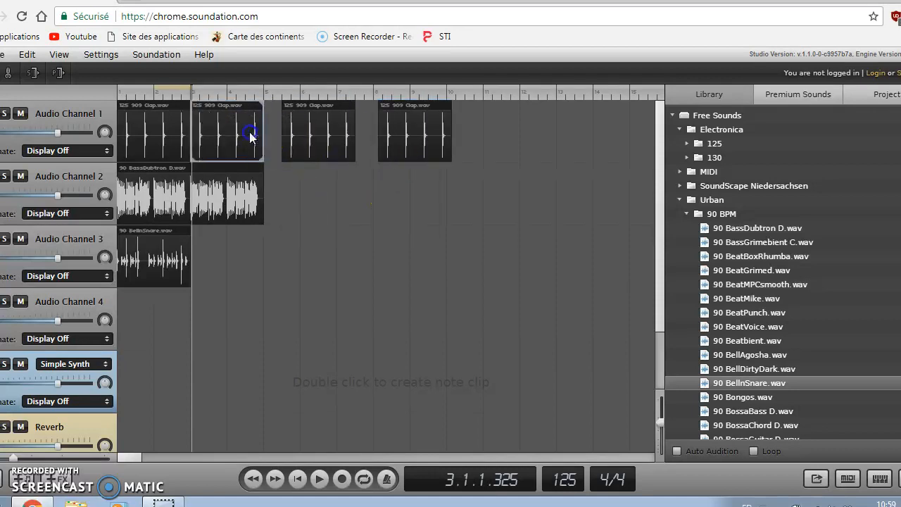
{"action": "left_click_drag", "start_coordinate": [317, 133], "coordinate": [301, 133]}
{"action": "left_click_drag", "start_coordinate": [395, 133], "coordinate": [353, 135]}
{"action": "left_click", "coordinate": [425, 178]}
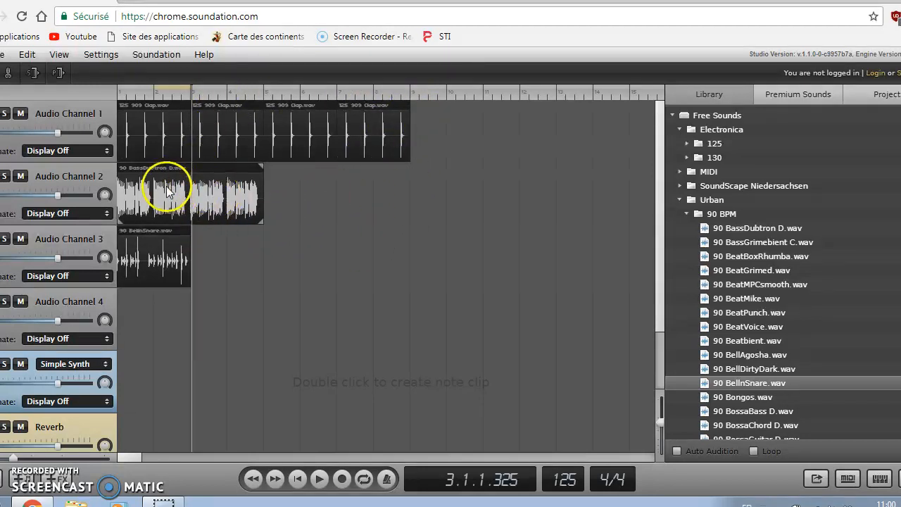
Copy the BellnSnare clip and paste it on Audio Channel 3 at bar 5, leaving a gap.
{"action": "left_click", "coordinate": [160, 262]}
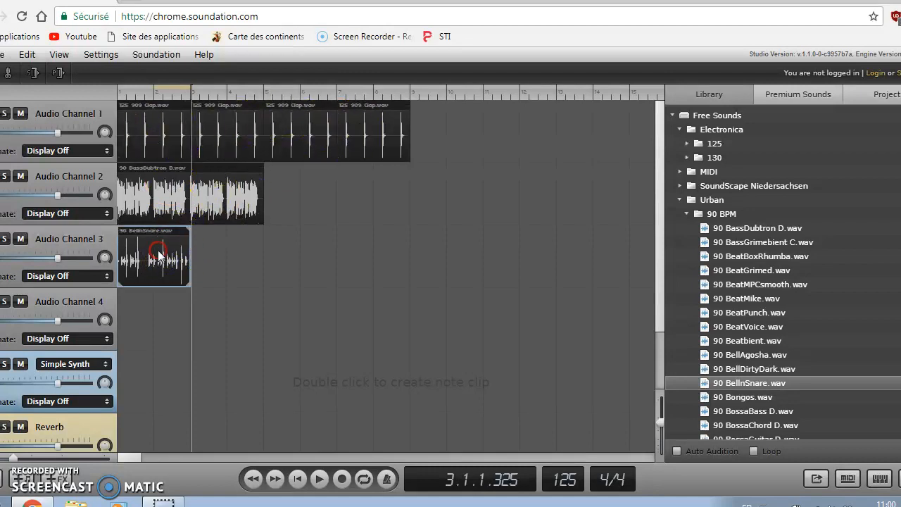
{"action": "right_click", "coordinate": [159, 257]}
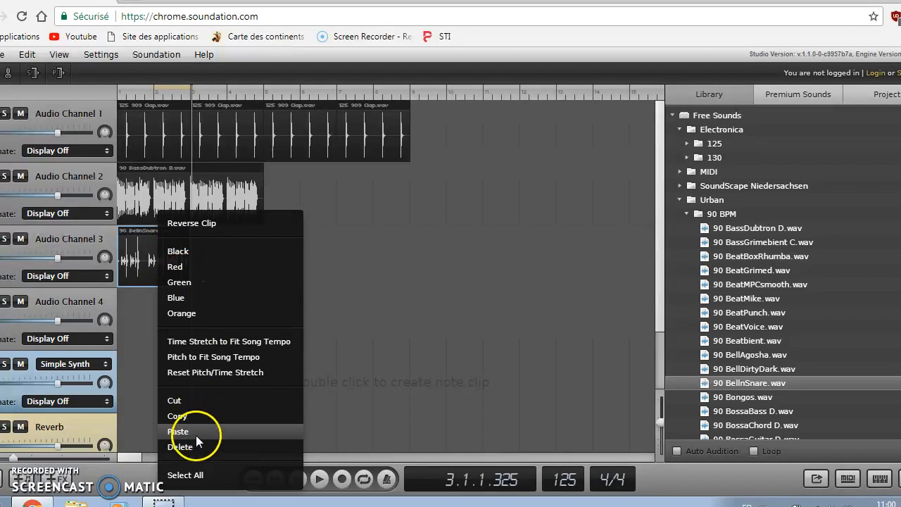
{"action": "left_click", "coordinate": [196, 409]}
{"action": "right_click", "coordinate": [236, 262]}
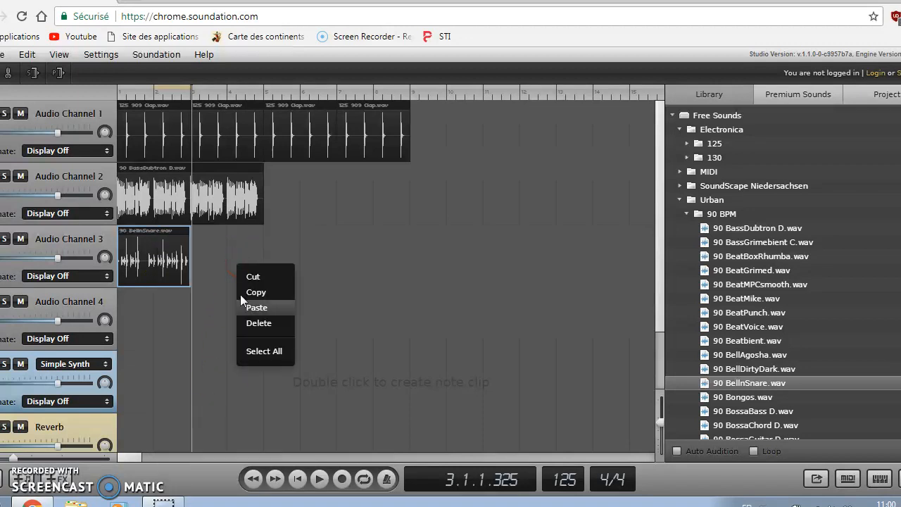
{"action": "left_click", "coordinate": [272, 309]}
{"action": "left_click_drag", "start_coordinate": [255, 257], "coordinate": [282, 259]}
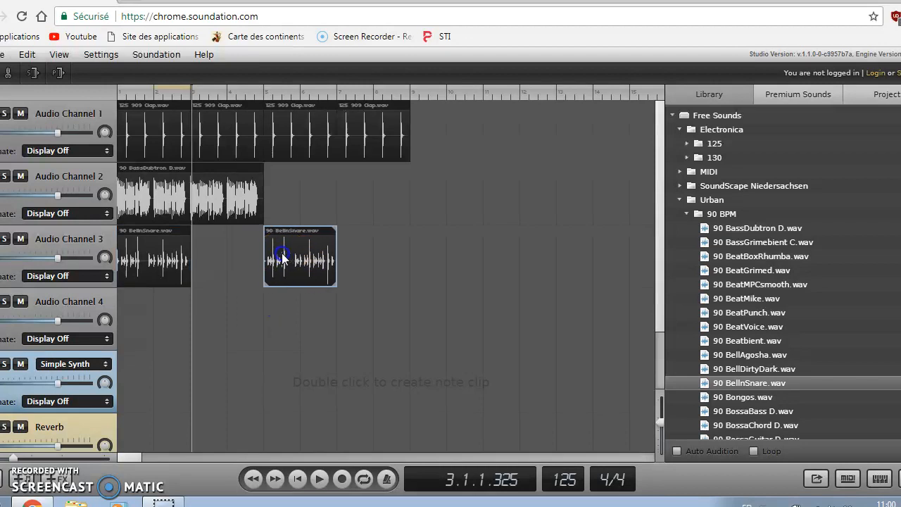
{"action": "left_click", "coordinate": [230, 311]}
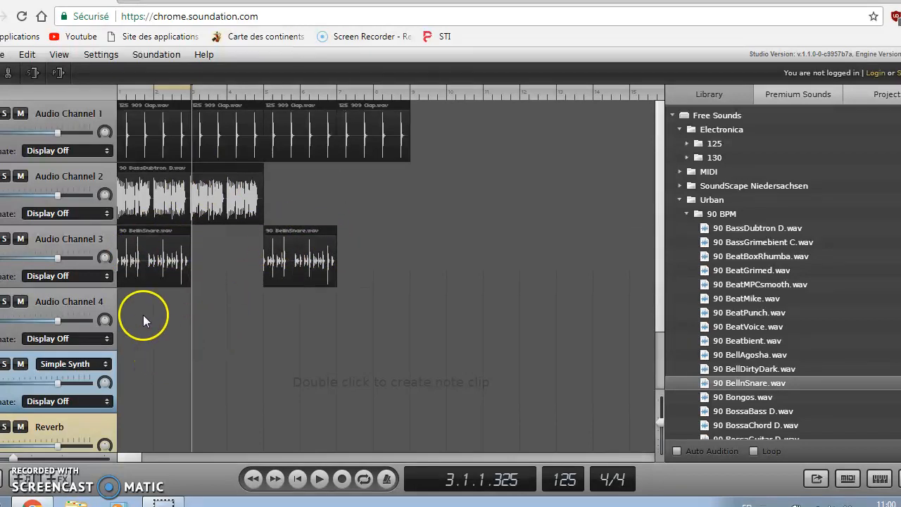
Drag 130 BassLofiHard1 C.wav from Electronica > 130 onto Audio Channel 4, time-stretched.
{"action": "left_click", "coordinate": [687, 158]}
{"action": "left_click_drag", "start_coordinate": [726, 256], "coordinate": [130, 331]}
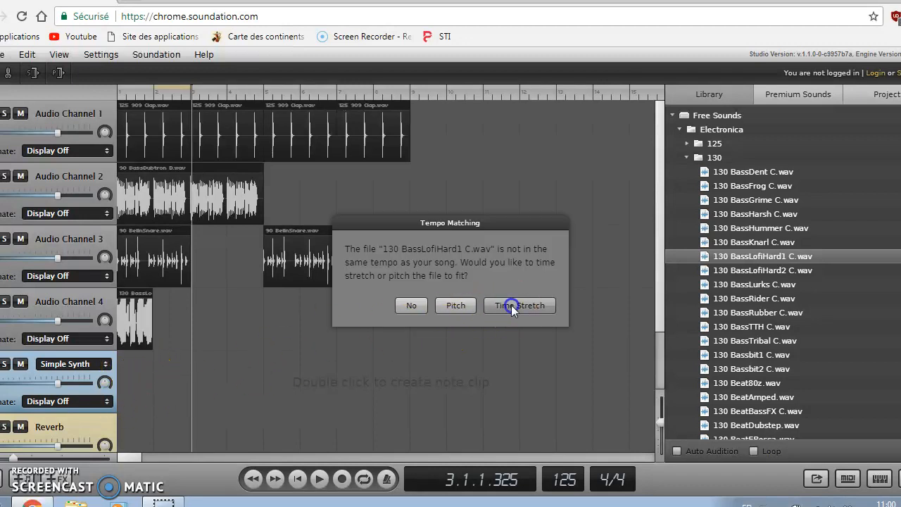
{"action": "left_click", "coordinate": [512, 307]}
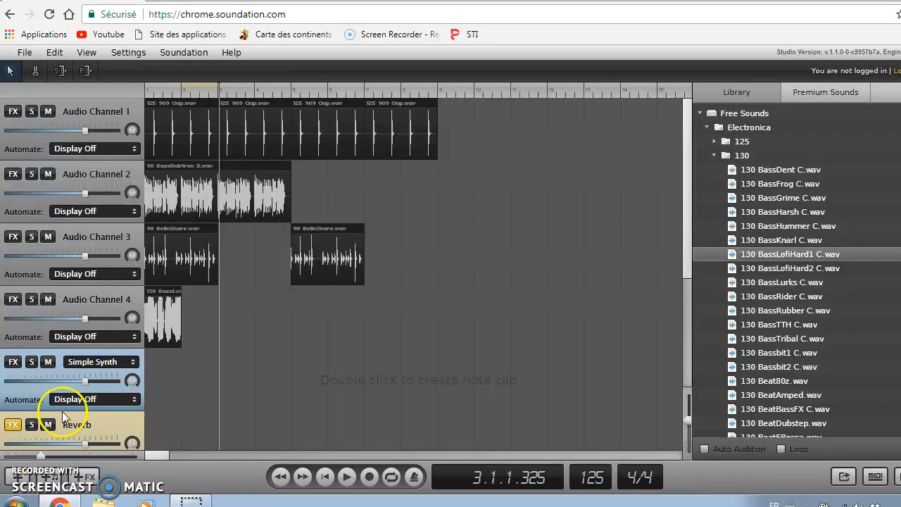
Add an audio channel, then delete the Reverb and Delay channels.
{"action": "left_click_drag", "start_coordinate": [27, 328], "coordinate": [46, 366]}
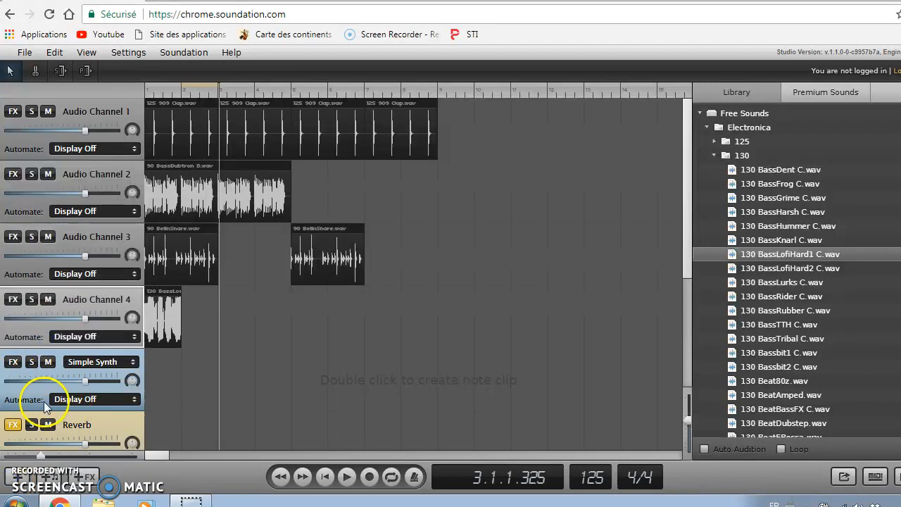
{"action": "left_click", "coordinate": [15, 476]}
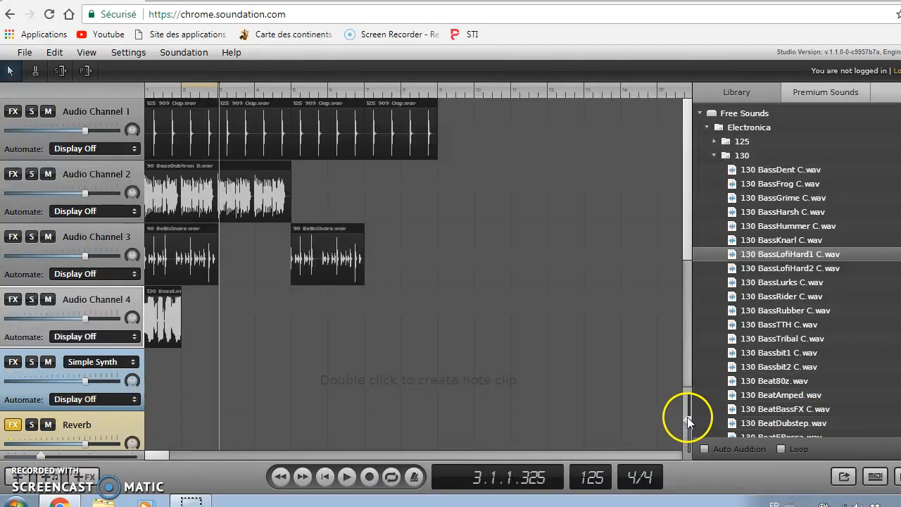
{"action": "left_click_drag", "start_coordinate": [684, 249], "coordinate": [688, 370]}
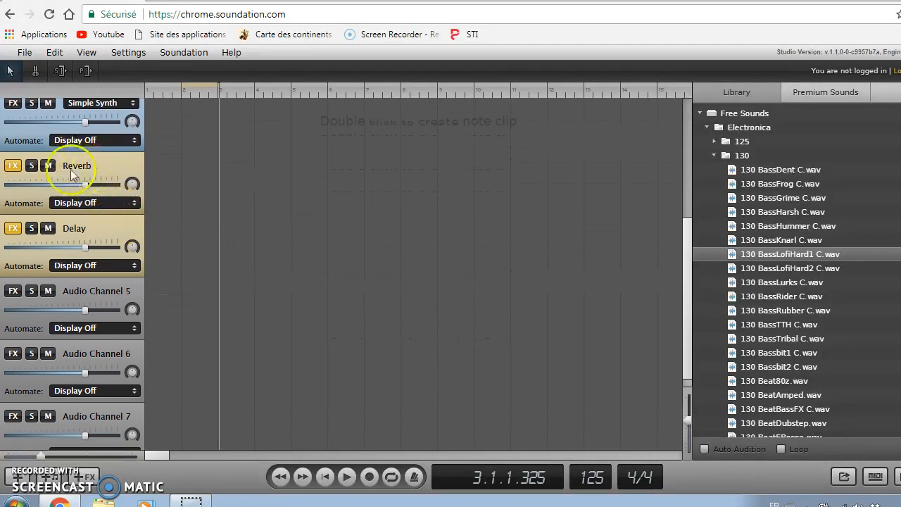
{"action": "right_click", "coordinate": [110, 169]}
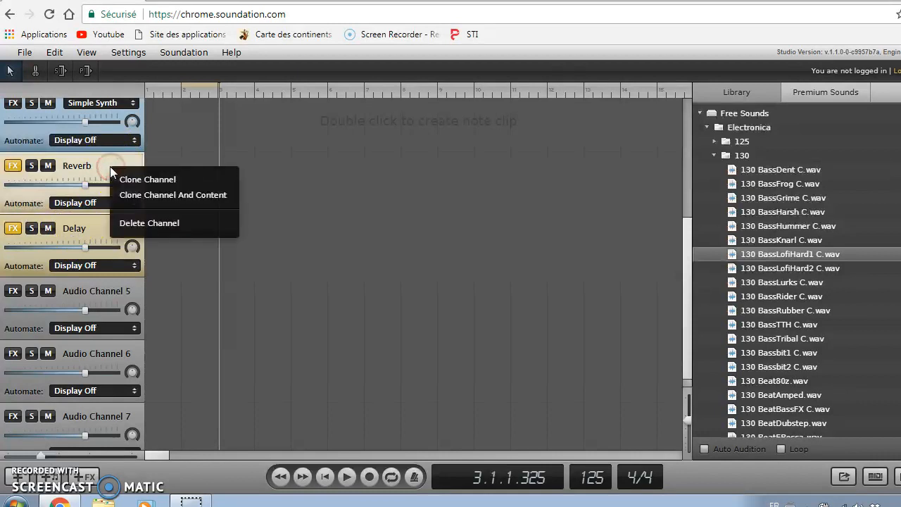
{"action": "left_click", "coordinate": [139, 223]}
{"action": "right_click", "coordinate": [97, 215]}
{"action": "left_click", "coordinate": [107, 267]}
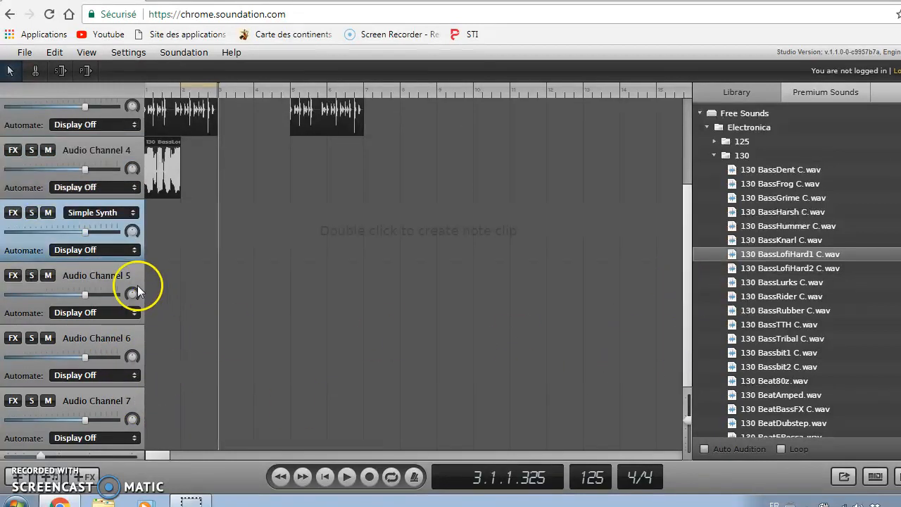
Delete the empty Audio Channels 5, 6 and 7.
{"action": "left_click", "coordinate": [91, 275]}
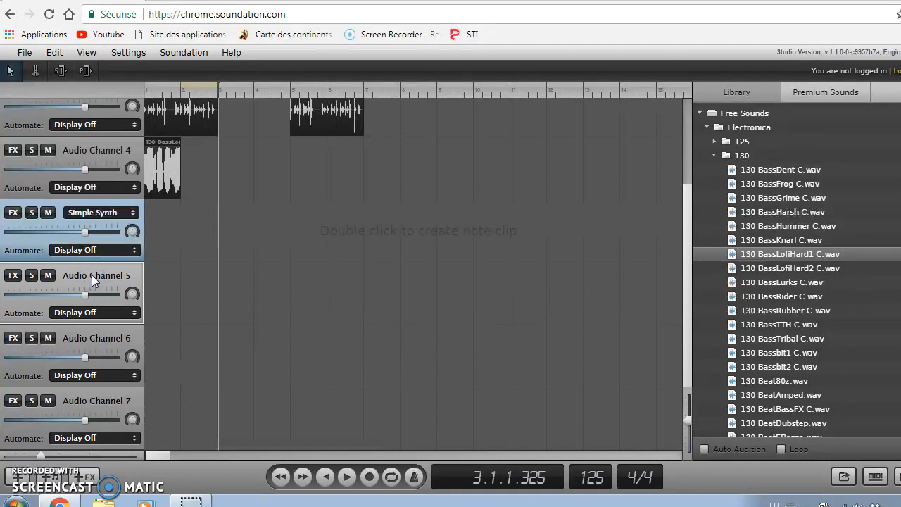
{"action": "key", "text": "Delete"}
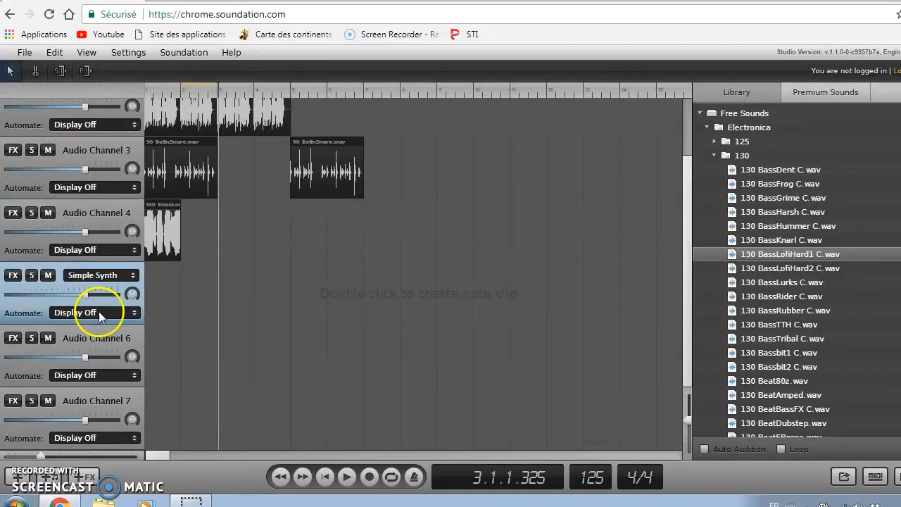
{"action": "left_click", "coordinate": [116, 338]}
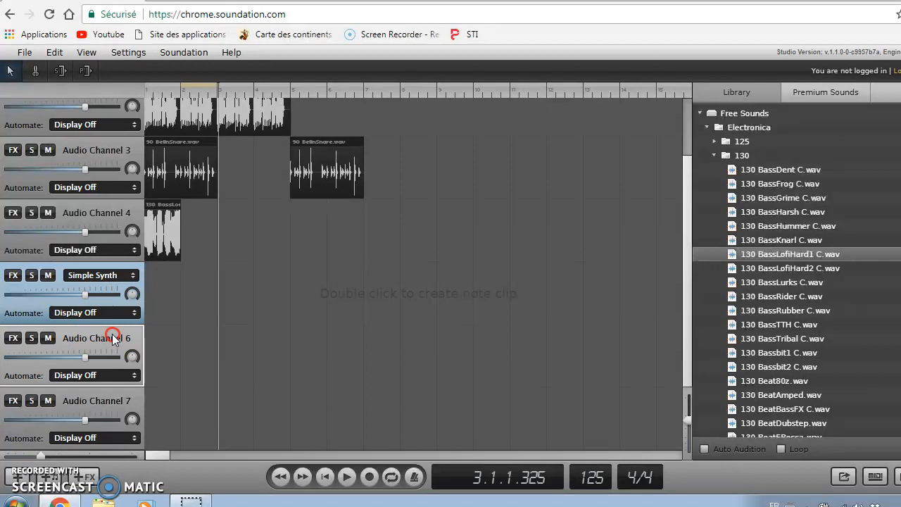
{"action": "right_click", "coordinate": [116, 338]}
{"action": "left_click", "coordinate": [167, 391]}
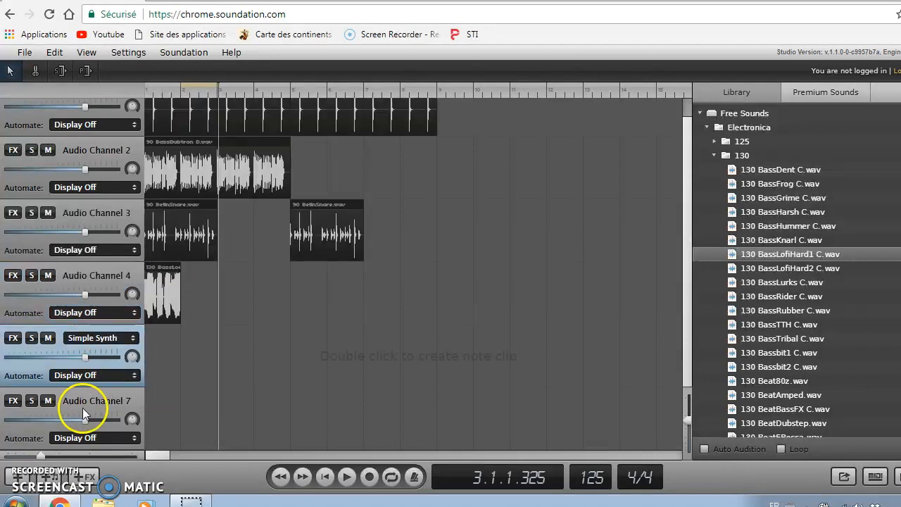
{"action": "left_click", "coordinate": [106, 403]}
{"action": "right_click", "coordinate": [107, 403]}
{"action": "left_click", "coordinate": [150, 461]}
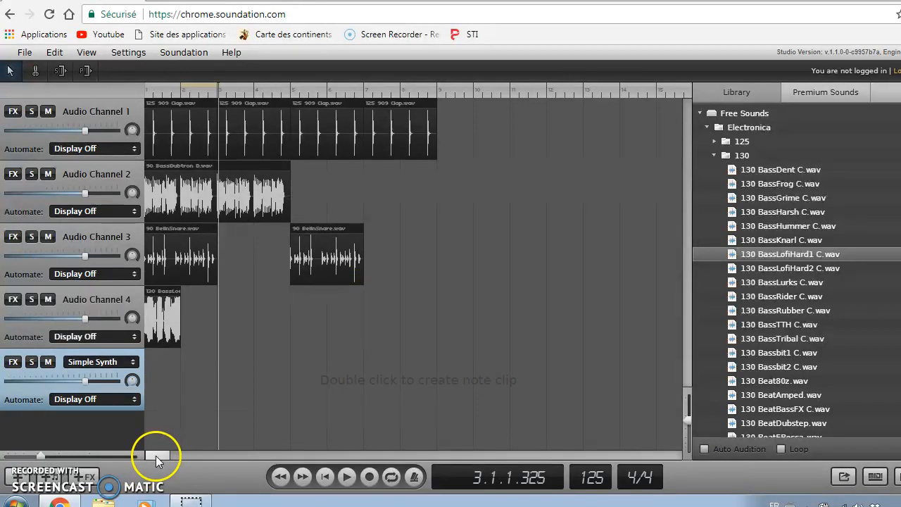
Collapse the 130 and 90 BPM folders and place FX_Blechauto_ToCar.wav after the claps on Audio Channel 1.
{"action": "left_click_drag", "start_coordinate": [156, 455], "coordinate": [153, 454]}
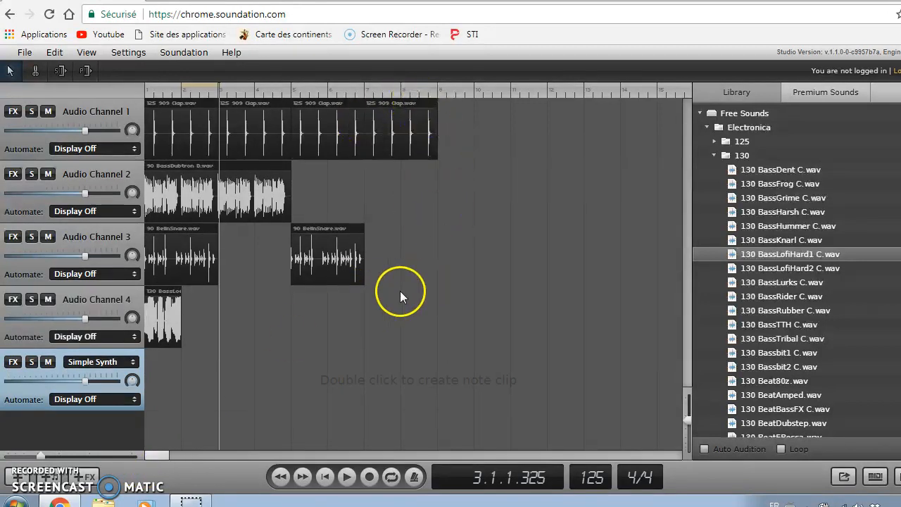
{"action": "left_click", "coordinate": [714, 155]}
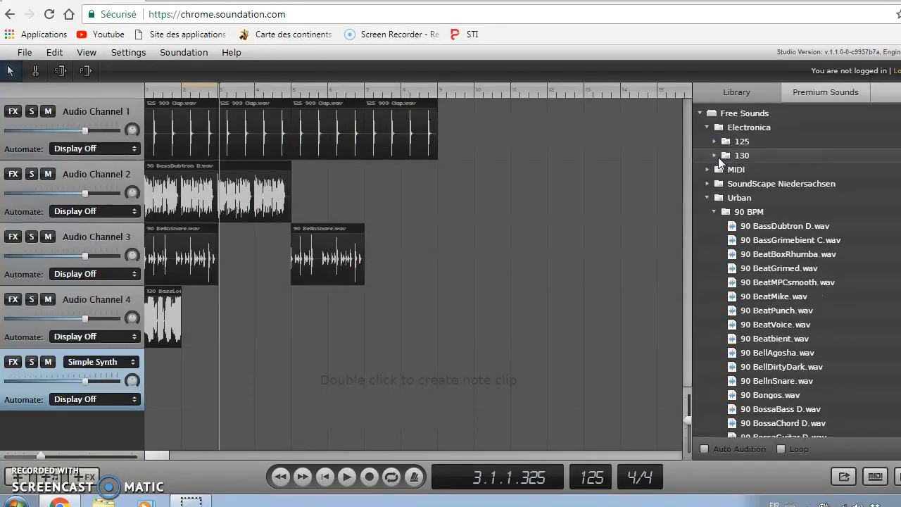
{"action": "left_click", "coordinate": [714, 212]}
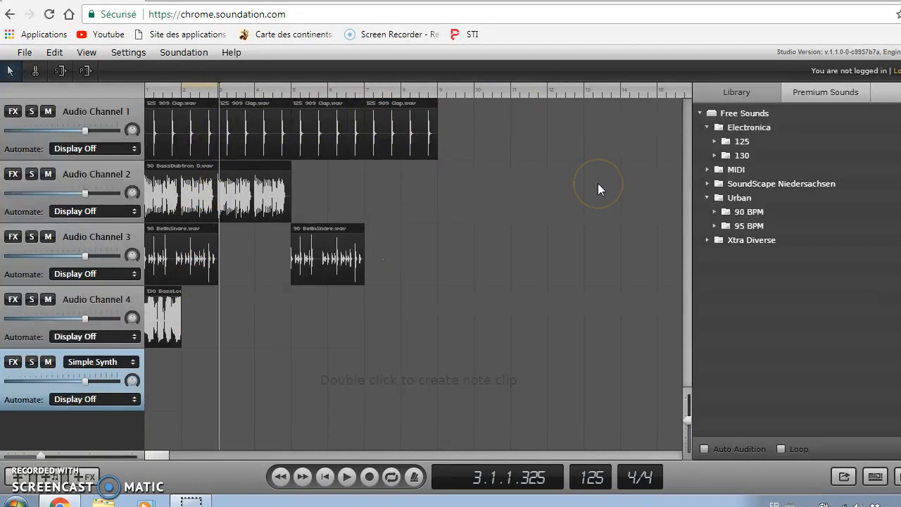
{"action": "left_click", "coordinate": [708, 183]}
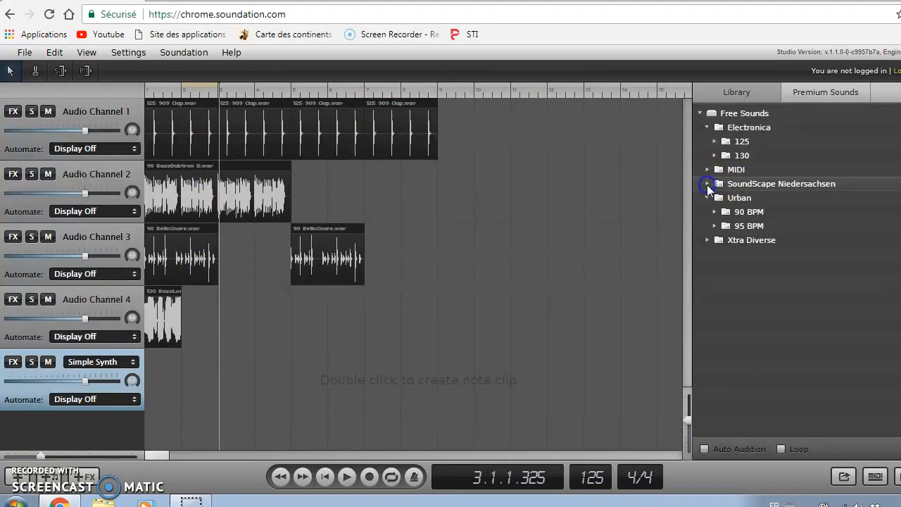
{"action": "left_click", "coordinate": [715, 199]}
{"action": "left_click_drag", "start_coordinate": [752, 240], "coordinate": [537, 130]}
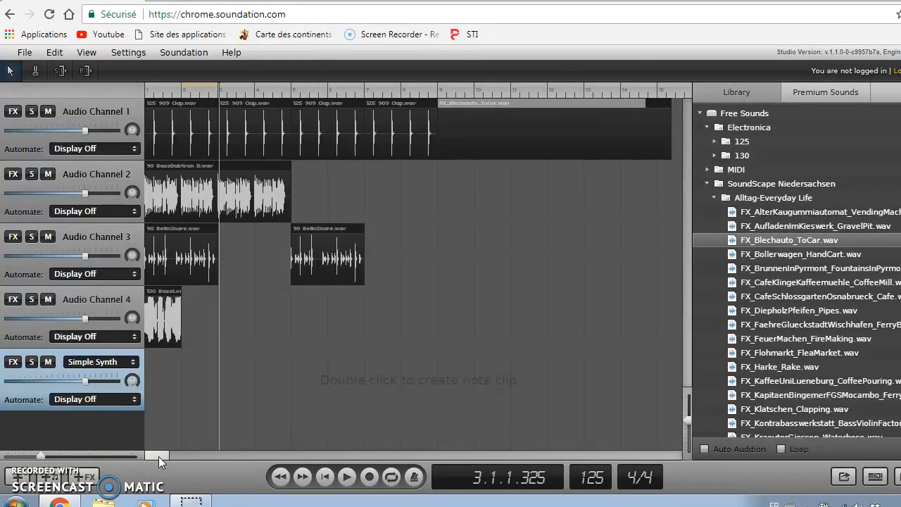
Nudge the car clip near bar 16 and drop FX_Bollerwagen_HandCart.wav beneath it on Audio Channel 2.
{"action": "left_click_drag", "start_coordinate": [160, 456], "coordinate": [167, 457]}
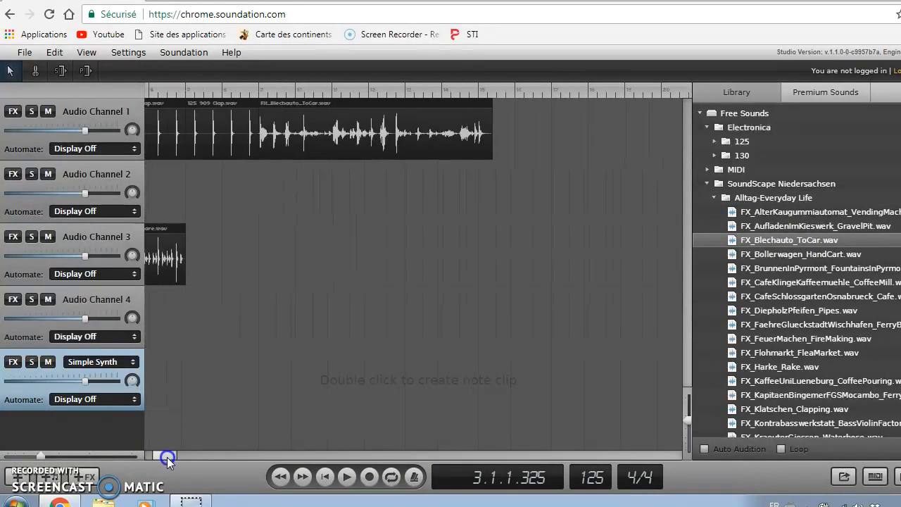
{"action": "left_click", "coordinate": [515, 95]}
{"action": "left_click", "coordinate": [492, 121]}
{"action": "mouse_move", "coordinate": [492, 121]}
{"action": "left_mouse_down"}
{"action": "mouse_move", "coordinate": [508, 121]}
{"action": "mouse_move", "coordinate": [498, 124]}
{"action": "left_mouse_up"}
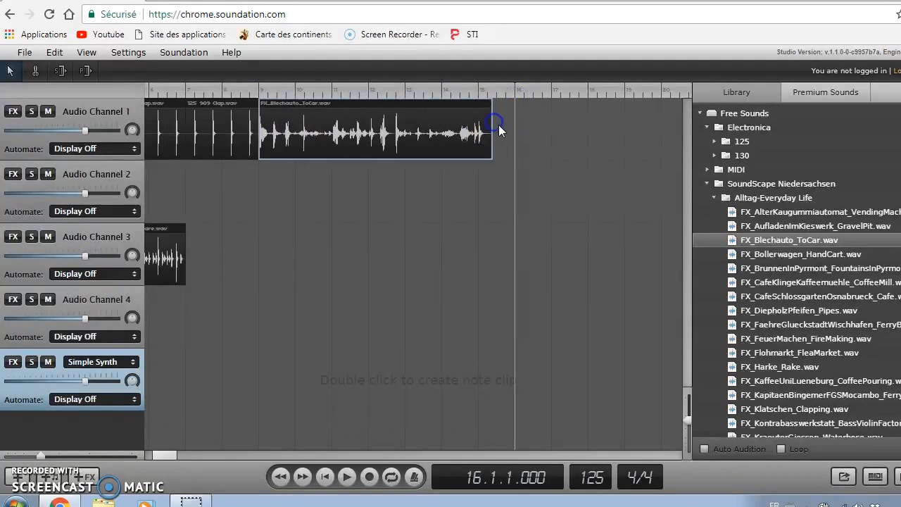
{"action": "left_click_drag", "start_coordinate": [711, 254], "coordinate": [357, 188]}
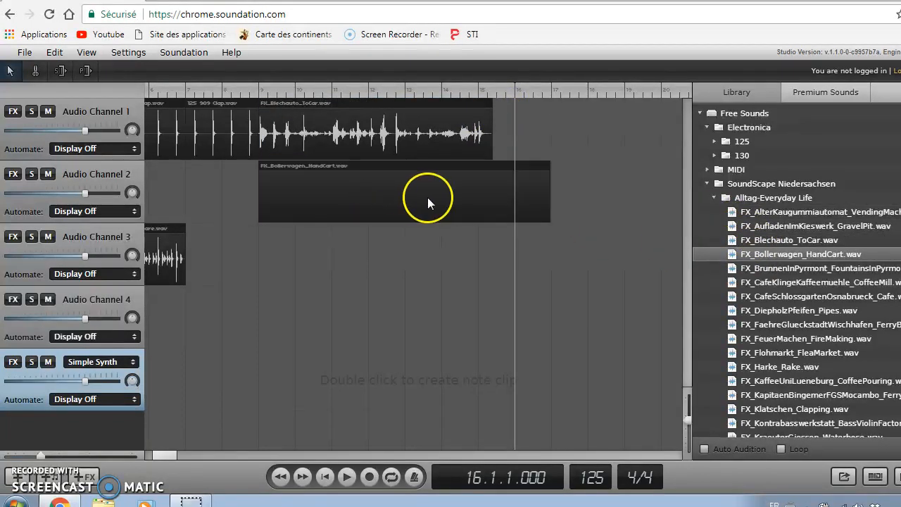
Extend the Blechauto car clip so it ends at bar 16.
{"action": "left_click", "coordinate": [546, 184]}
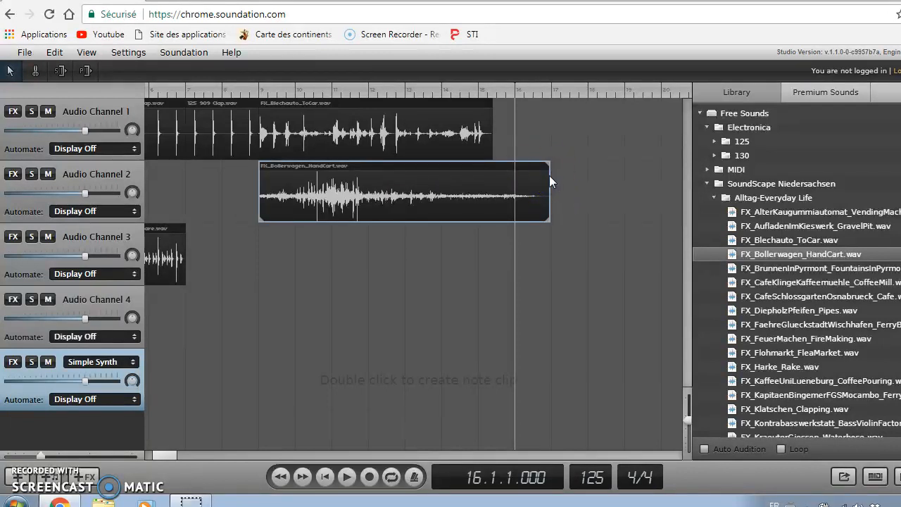
{"action": "left_click_drag", "start_coordinate": [547, 164], "coordinate": [513, 171]}
{"action": "mouse_move", "coordinate": [489, 104]}
{"action": "left_mouse_down"}
{"action": "mouse_move", "coordinate": [511, 103]}
{"action": "mouse_move", "coordinate": [485, 106]}
{"action": "left_mouse_up"}
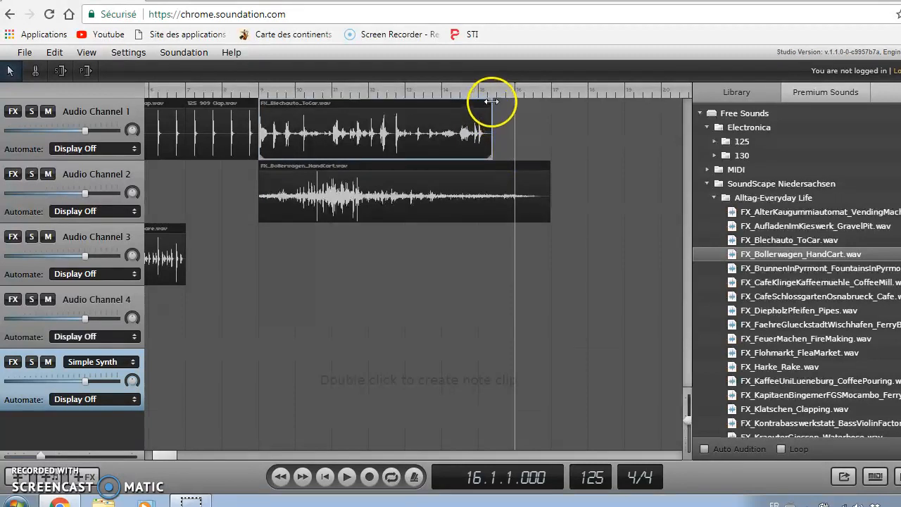
{"action": "left_click_drag", "start_coordinate": [490, 101], "coordinate": [510, 105]}
Shift the Bollerwagen hand-cart clip earlier so its end lines up with bar 16.
{"action": "left_click", "coordinate": [537, 176]}
{"action": "left_click_drag", "start_coordinate": [540, 166], "coordinate": [541, 168]}
{"action": "left_click_drag", "start_coordinate": [579, 236], "coordinate": [520, 150]}
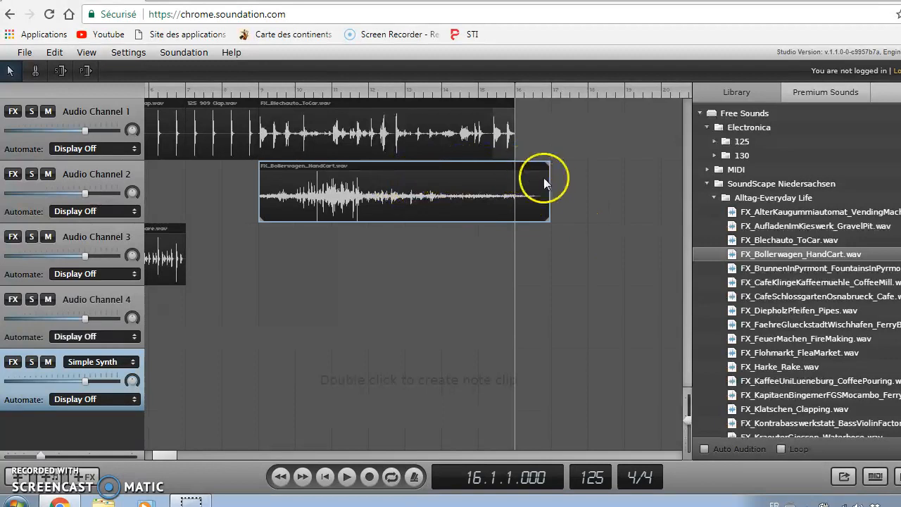
{"action": "left_click_drag", "start_coordinate": [549, 183], "coordinate": [539, 182]}
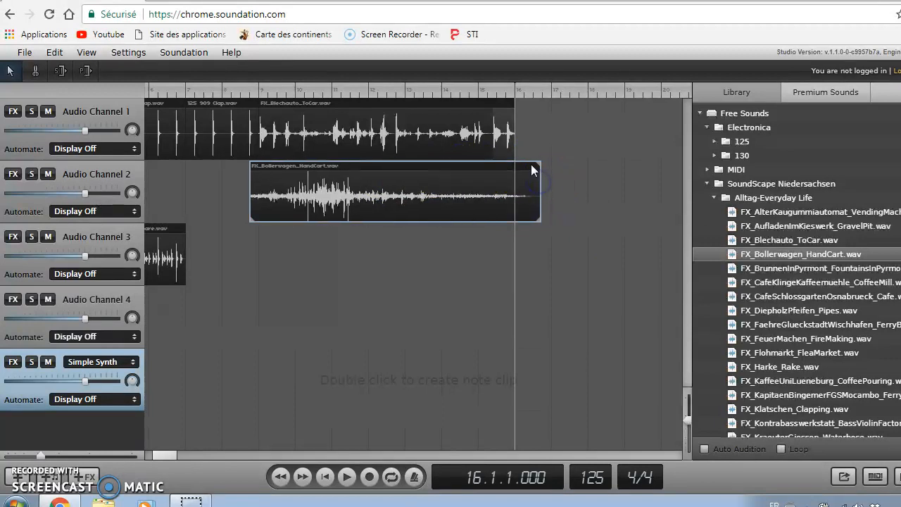
{"action": "mouse_move", "coordinate": [438, 165]}
{"action": "left_mouse_down"}
{"action": "mouse_move", "coordinate": [425, 165]}
{"action": "mouse_move", "coordinate": [434, 165]}
{"action": "left_mouse_up"}
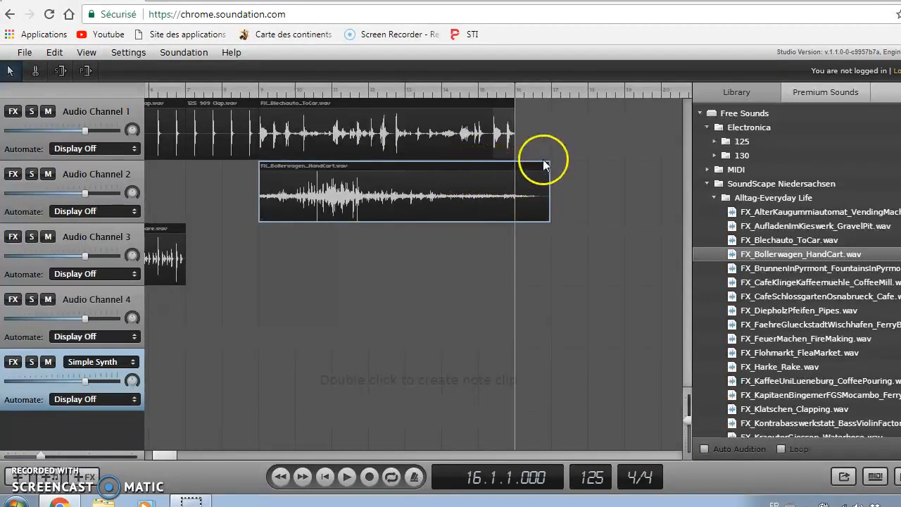
{"action": "left_click_drag", "start_coordinate": [436, 169], "coordinate": [402, 171]}
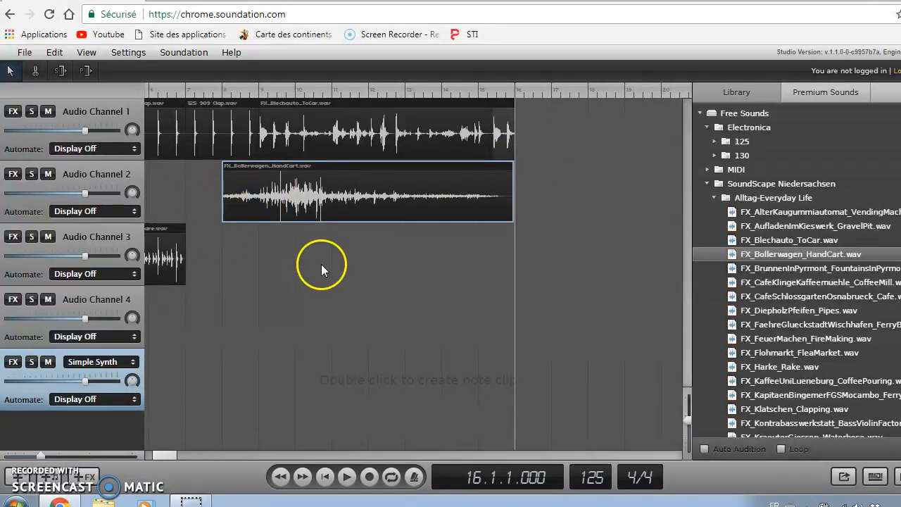
{"action": "left_click", "coordinate": [534, 133]}
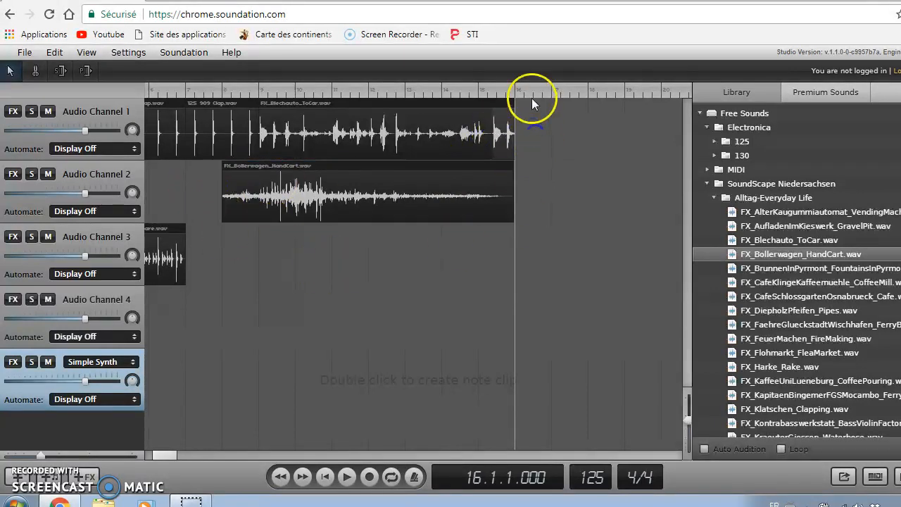
Collapse the Alltag-Everyday Life folder and copy the opening clap, bass and snare clips.
{"action": "left_click", "coordinate": [714, 198]}
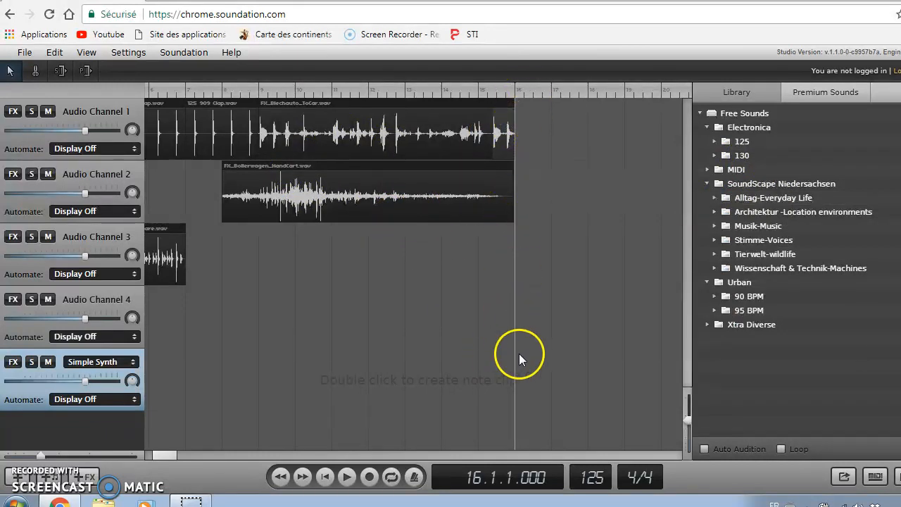
{"action": "left_click_drag", "start_coordinate": [176, 451], "coordinate": [124, 457]}
{"action": "left_click_drag", "start_coordinate": [390, 354], "coordinate": [145, 111]}
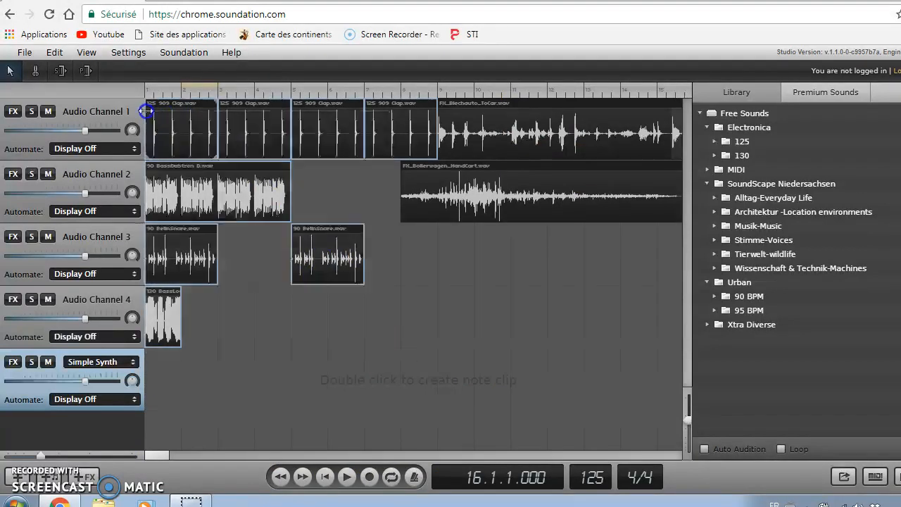
{"action": "right_click", "coordinate": [199, 130]}
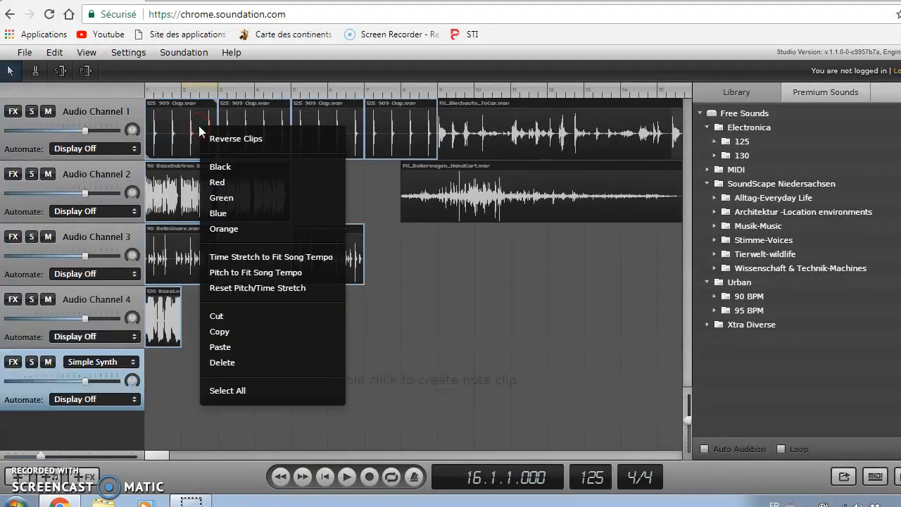
{"action": "left_click", "coordinate": [232, 332]}
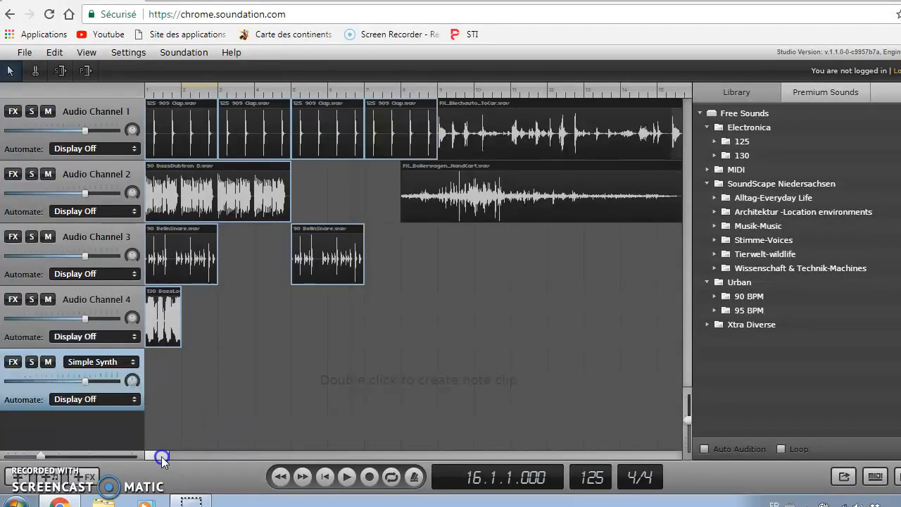
Paste the copied clips into the empty later timeline and place them starting at bar 16.
{"action": "left_click_drag", "start_coordinate": [162, 456], "coordinate": [183, 457]}
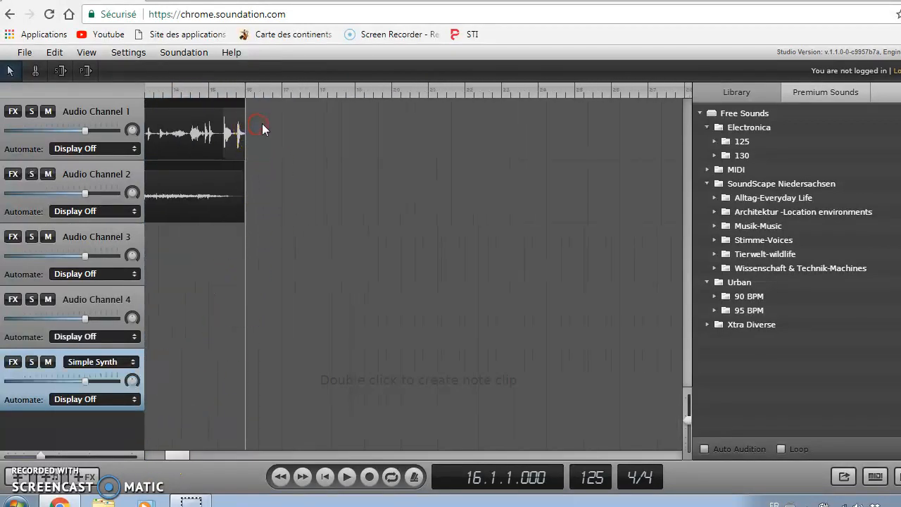
{"action": "right_click", "coordinate": [260, 125]}
{"action": "left_click", "coordinate": [284, 169]}
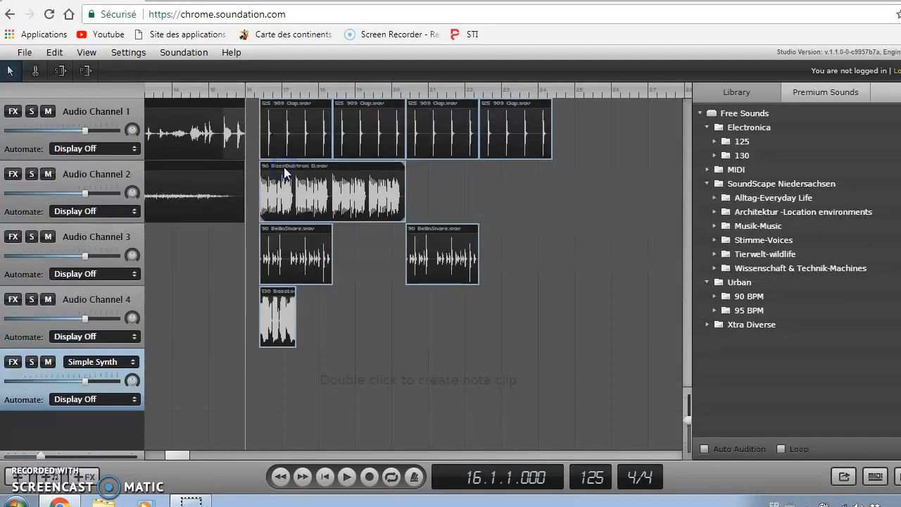
{"action": "left_click_drag", "start_coordinate": [289, 124], "coordinate": [276, 119]}
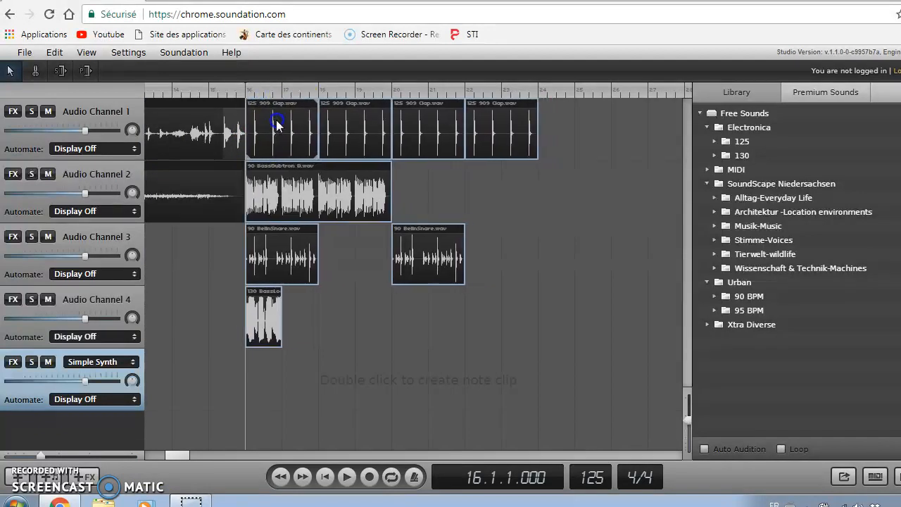
{"action": "left_click", "coordinate": [354, 320]}
{"action": "mouse_move", "coordinate": [167, 456]}
{"action": "left_mouse_down"}
{"action": "mouse_move", "coordinate": [154, 455]}
{"action": "mouse_move", "coordinate": [179, 456]}
{"action": "left_mouse_up"}
{"action": "left_click_drag", "start_coordinate": [364, 305], "coordinate": [298, 126]}
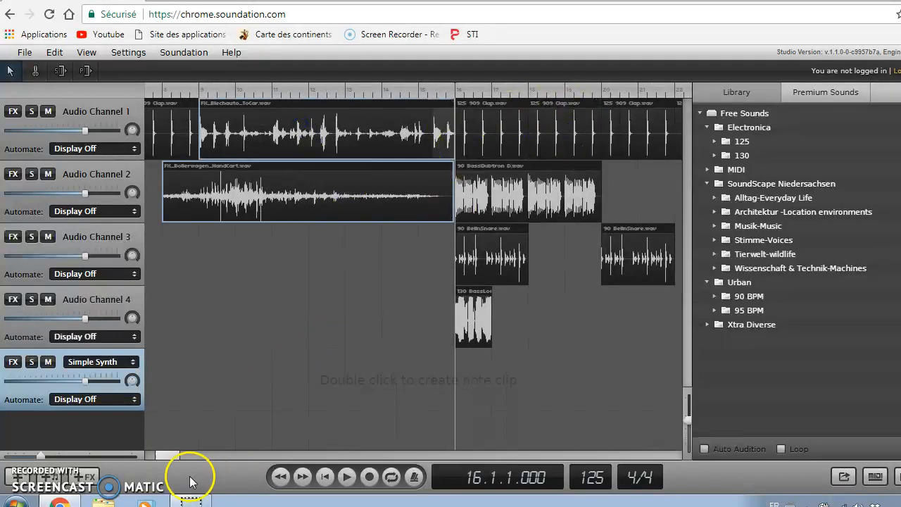
{"action": "left_click_drag", "start_coordinate": [167, 456], "coordinate": [178, 458]}
{"action": "left_click", "coordinate": [557, 259]}
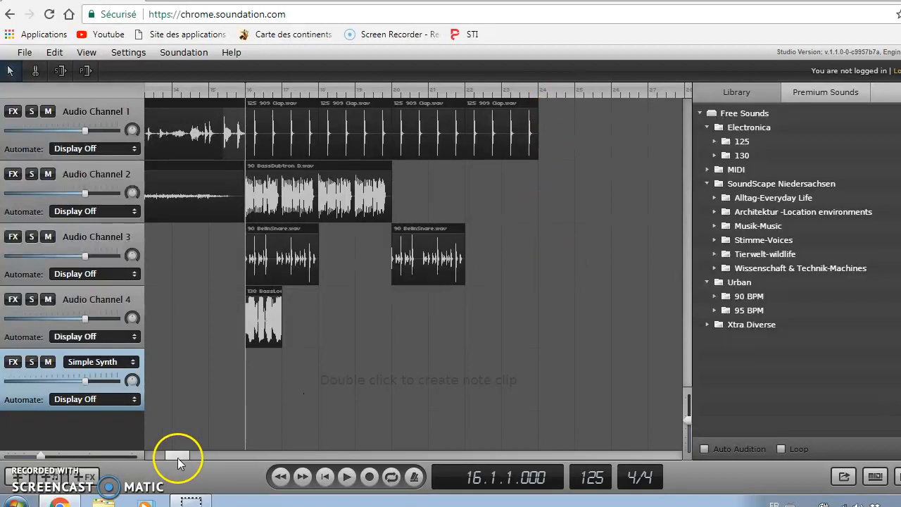
{"action": "left_click_drag", "start_coordinate": [177, 458], "coordinate": [156, 456]}
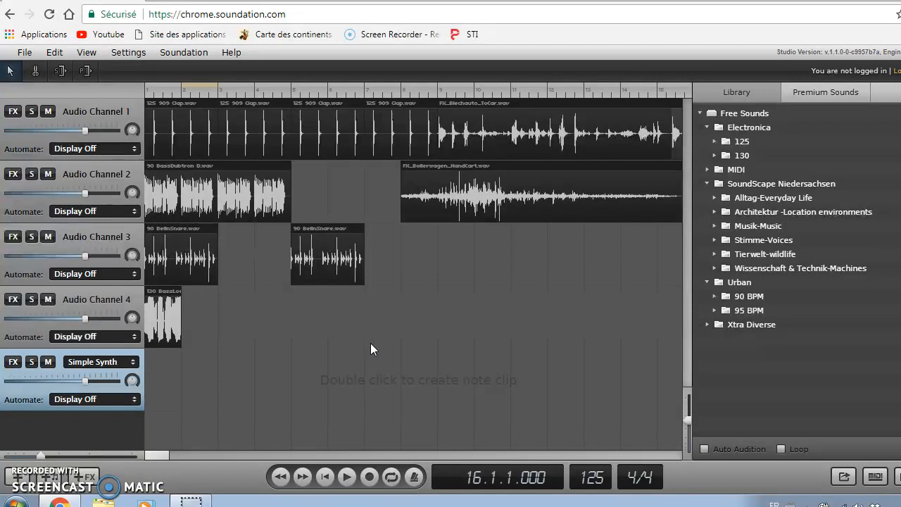
Export the song as a .wav file from the File menu.
{"action": "left_click", "coordinate": [26, 53]}
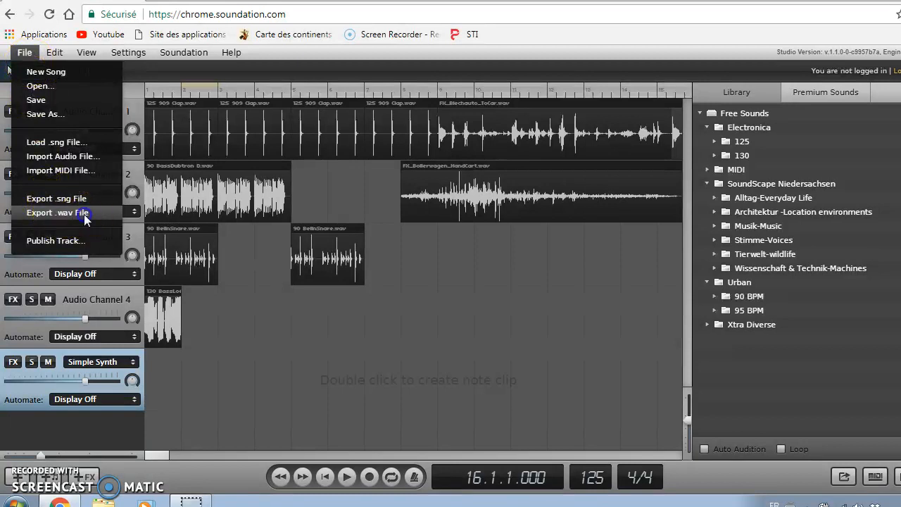
{"action": "left_click", "coordinate": [84, 214]}
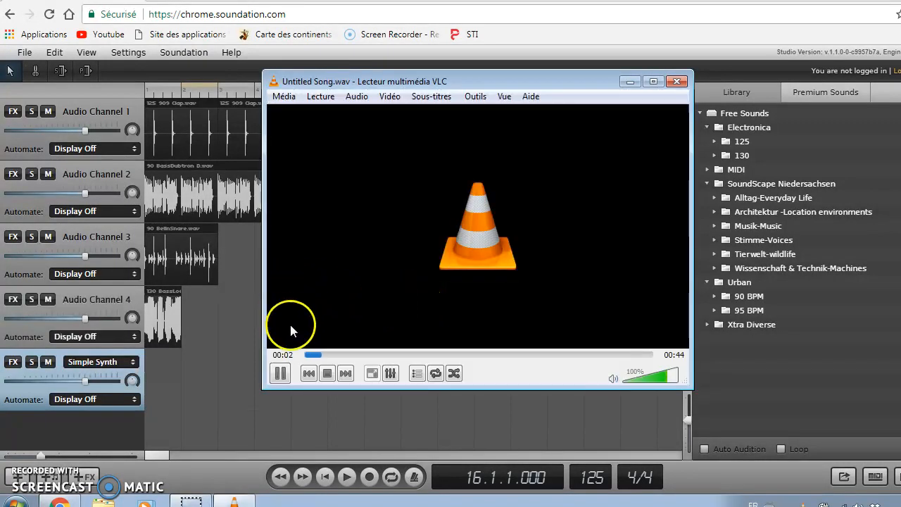
Pause the exported Untitled Song.wav in VLC and close the player.
{"action": "left_click", "coordinate": [281, 375]}
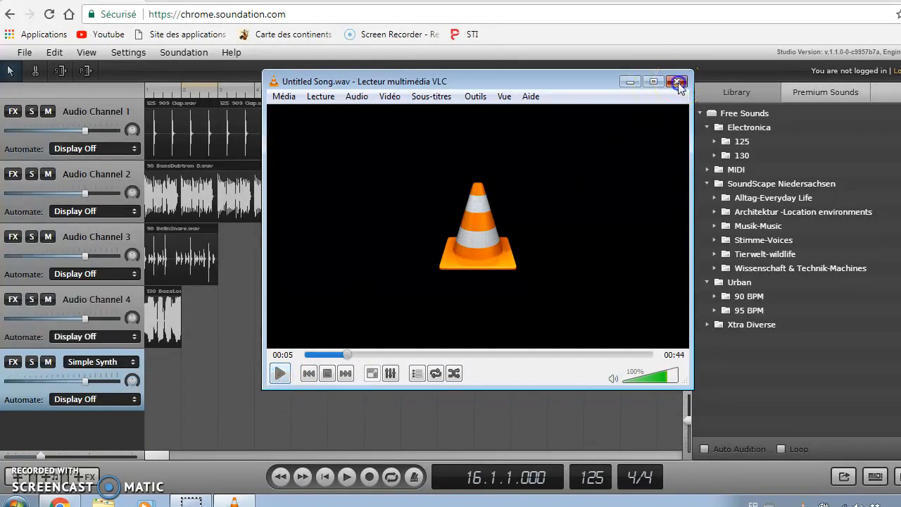
{"action": "left_click", "coordinate": [677, 82]}
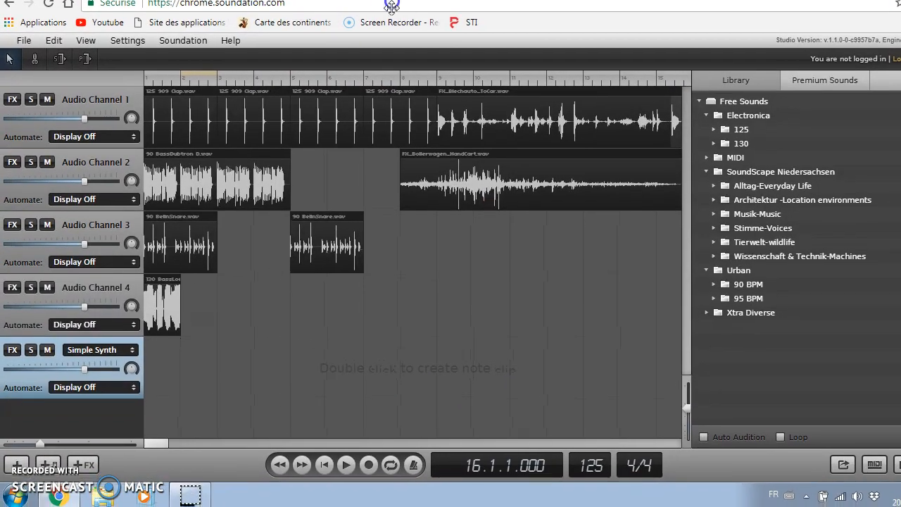
Rename Untitled Song in Téléchargements to class number 6 followed by the student's name.
{"action": "left_click", "coordinate": [109, 497]}
{"action": "left_click", "coordinate": [398, 107]}
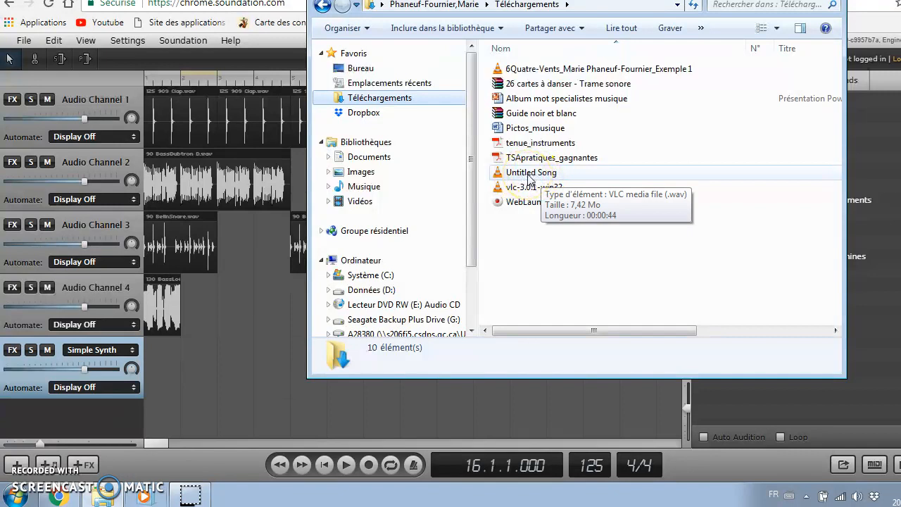
{"action": "left_click", "coordinate": [528, 179]}
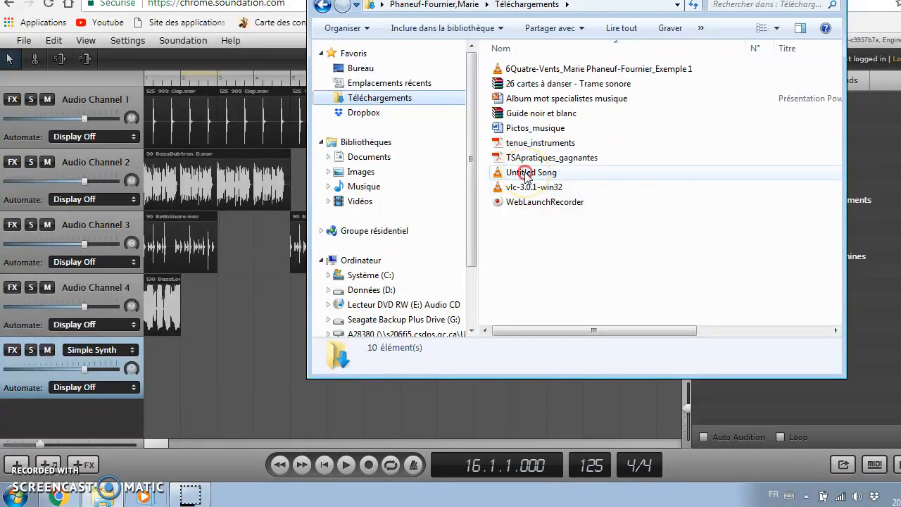
{"action": "right_click", "coordinate": [527, 176]}
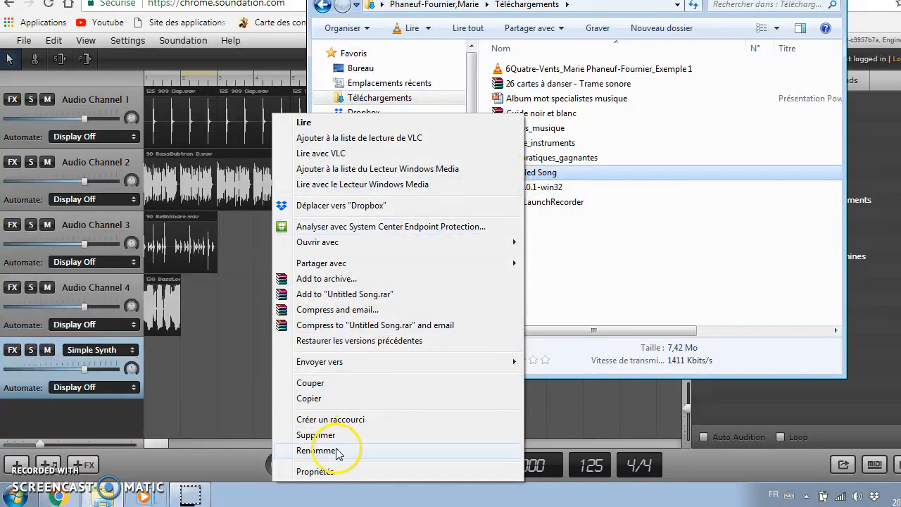
{"action": "left_click", "coordinate": [316, 451]}
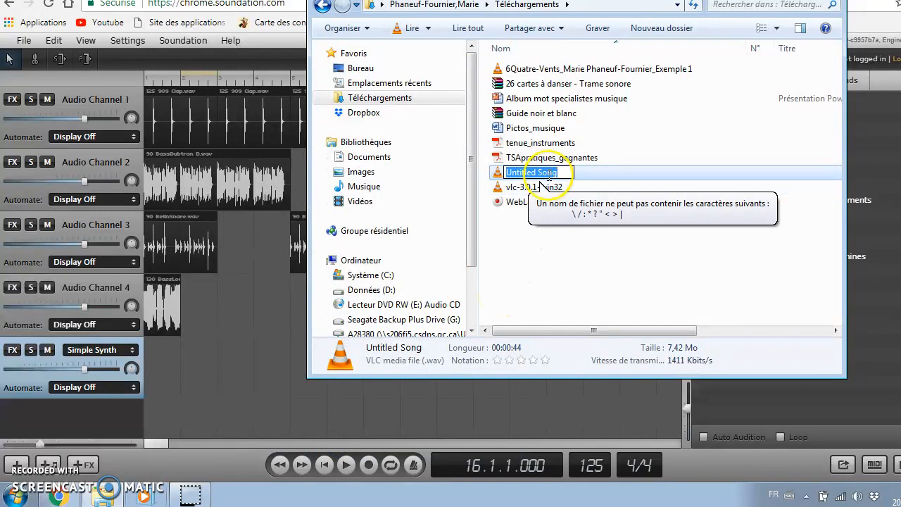
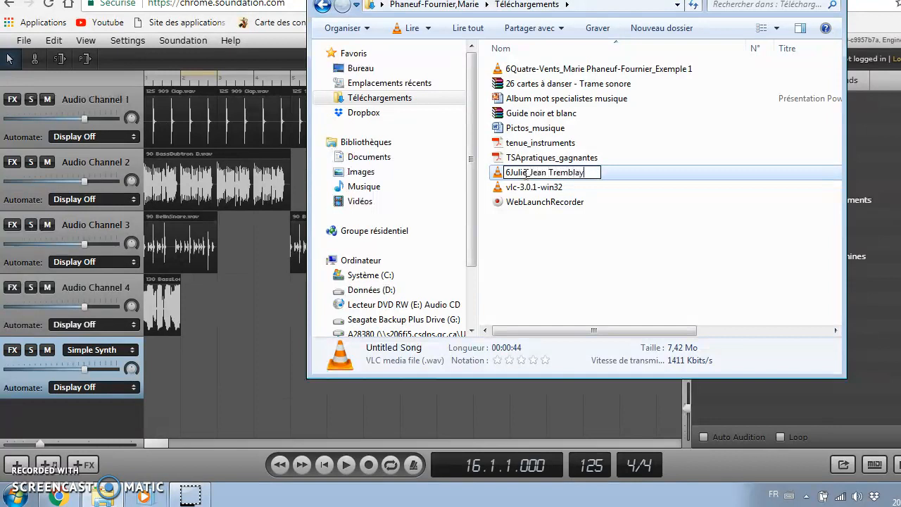
{"action": "key", "text": "Return"}
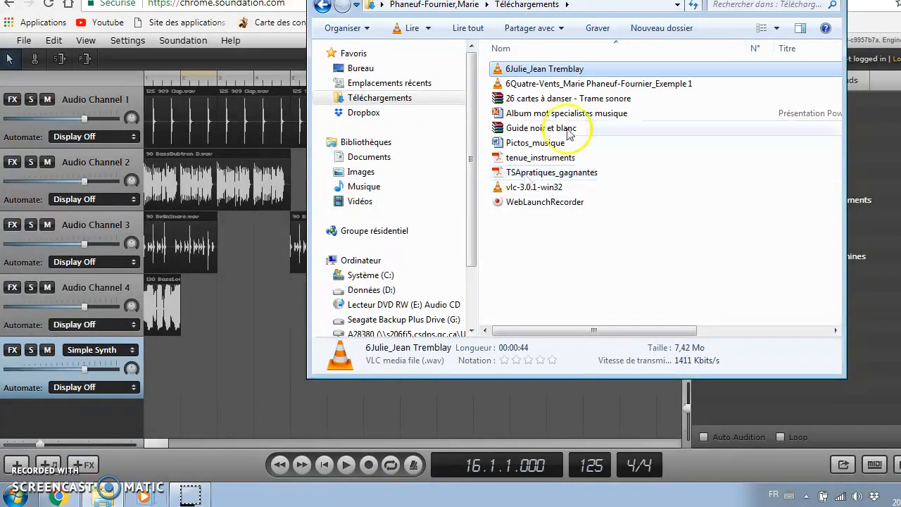
Copy the renamed song into the Musique 2017-2018 folder on drive W:.
{"action": "left_click_drag", "start_coordinate": [473, 87], "coordinate": [469, 157]}
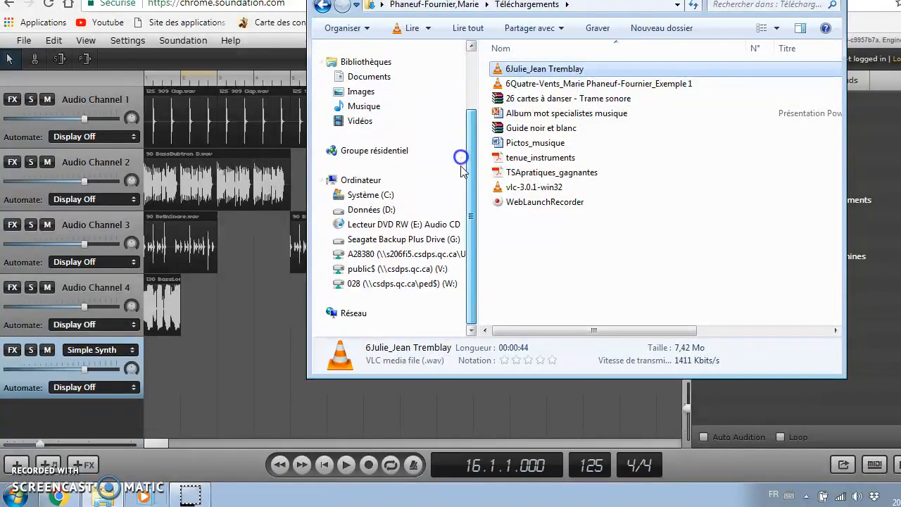
{"action": "right_click", "coordinate": [529, 70]}
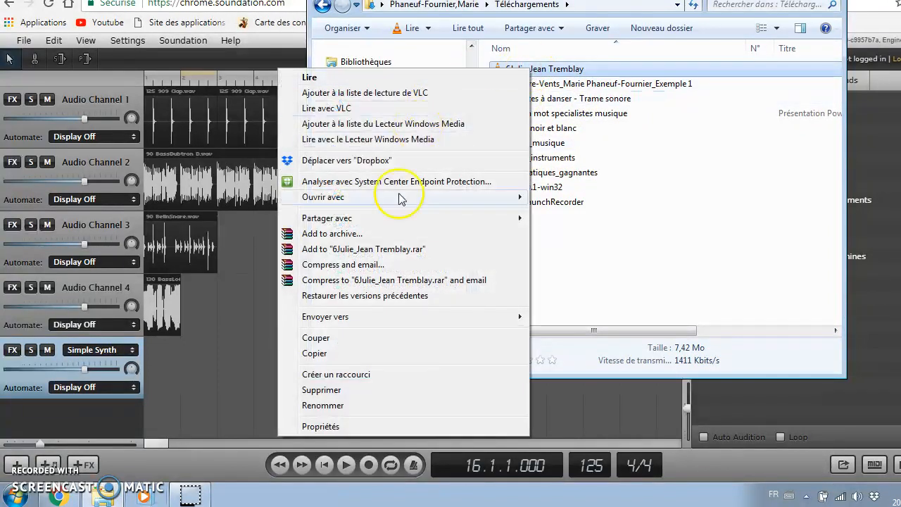
{"action": "left_click", "coordinate": [345, 358]}
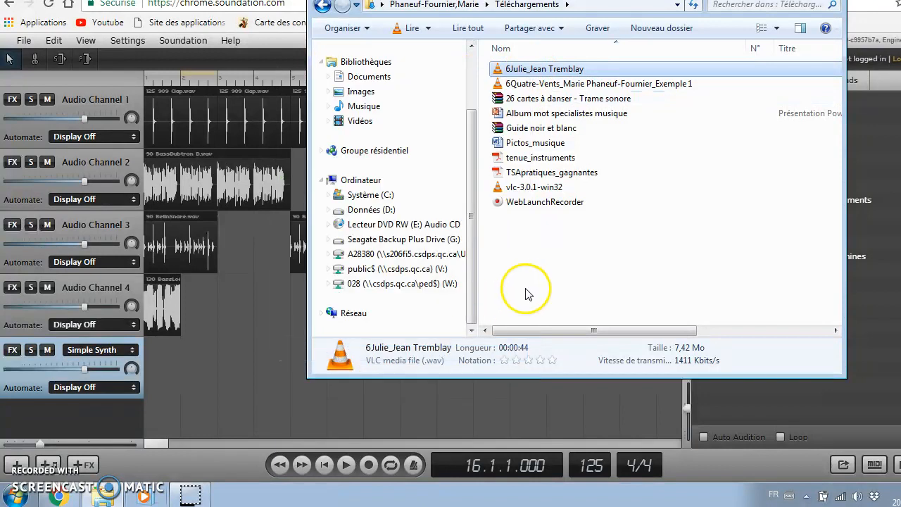
{"action": "left_click", "coordinate": [389, 285]}
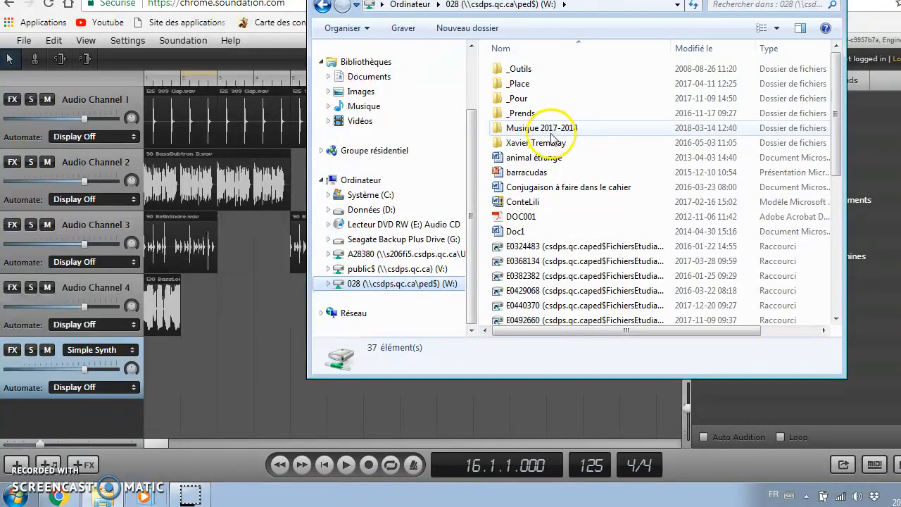
{"action": "double_click", "coordinate": [553, 129]}
{"action": "right_click", "coordinate": [531, 99]}
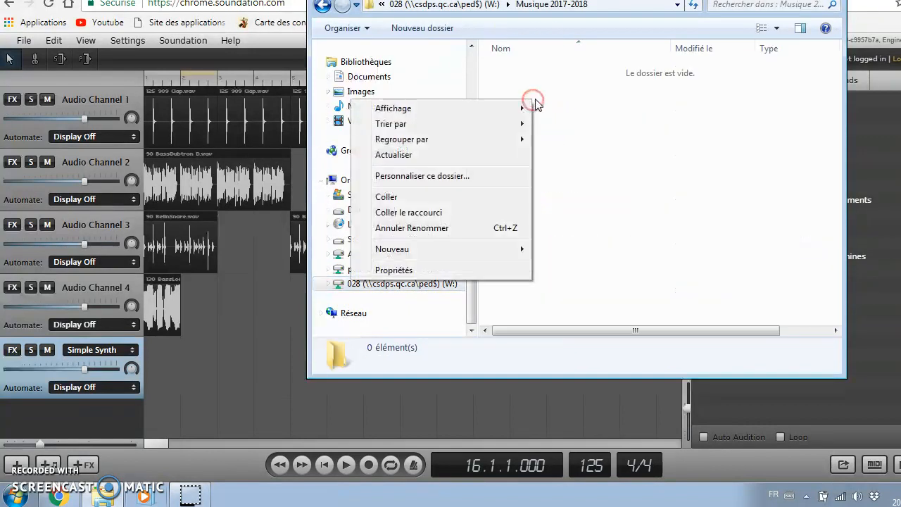
{"action": "left_click", "coordinate": [435, 195]}
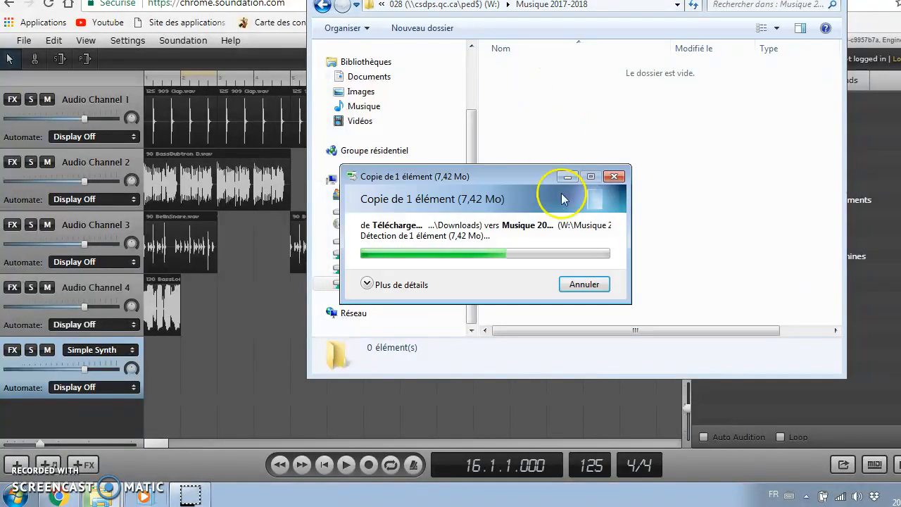
{"action": "left_click", "coordinate": [535, 106]}
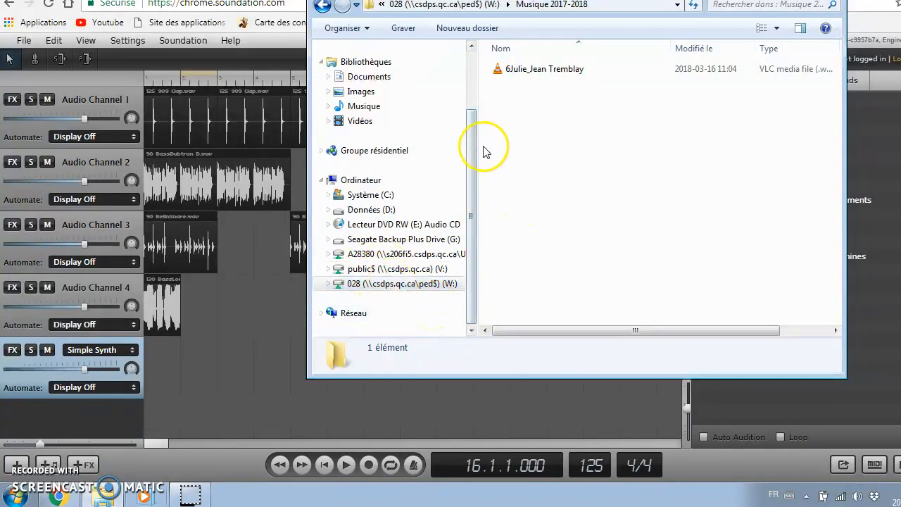
Close the Windows Explorer window.
{"action": "left_click_drag", "start_coordinate": [472, 171], "coordinate": [469, 107]}
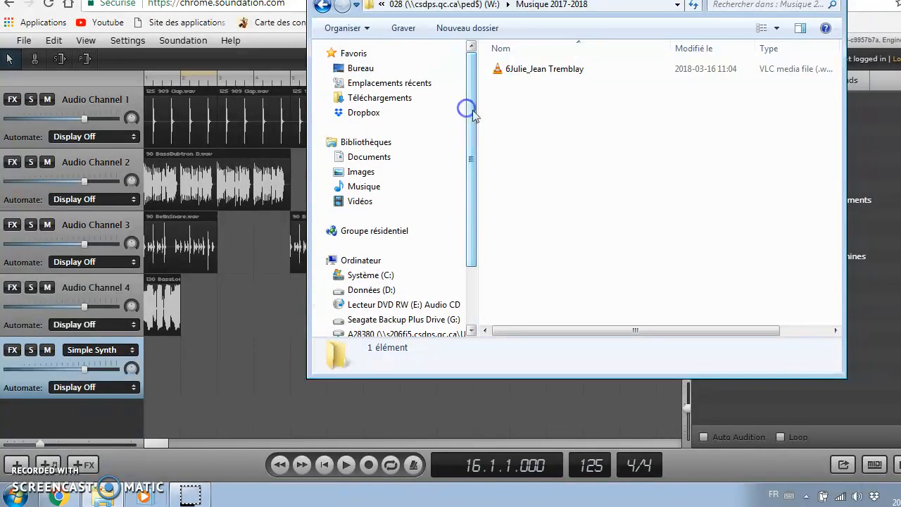
{"action": "left_click_drag", "start_coordinate": [687, 0], "coordinate": [662, 44]}
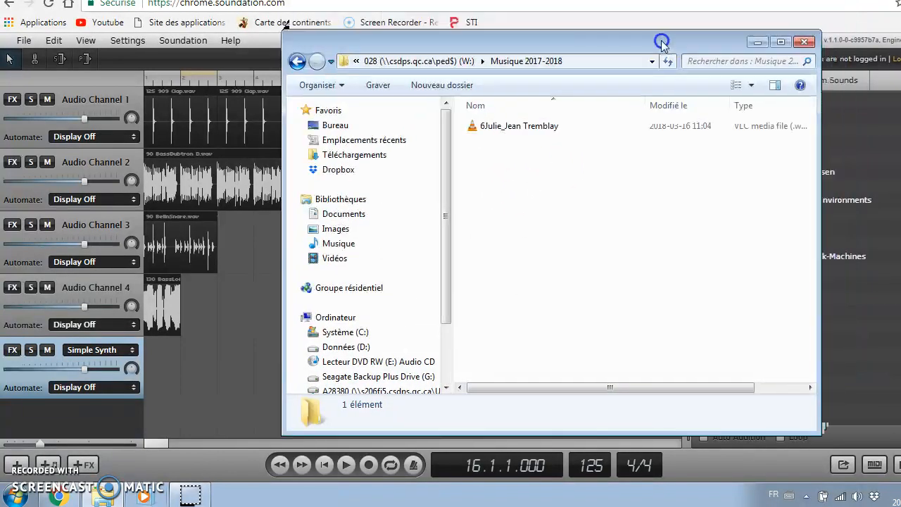
{"action": "left_click", "coordinate": [804, 42]}
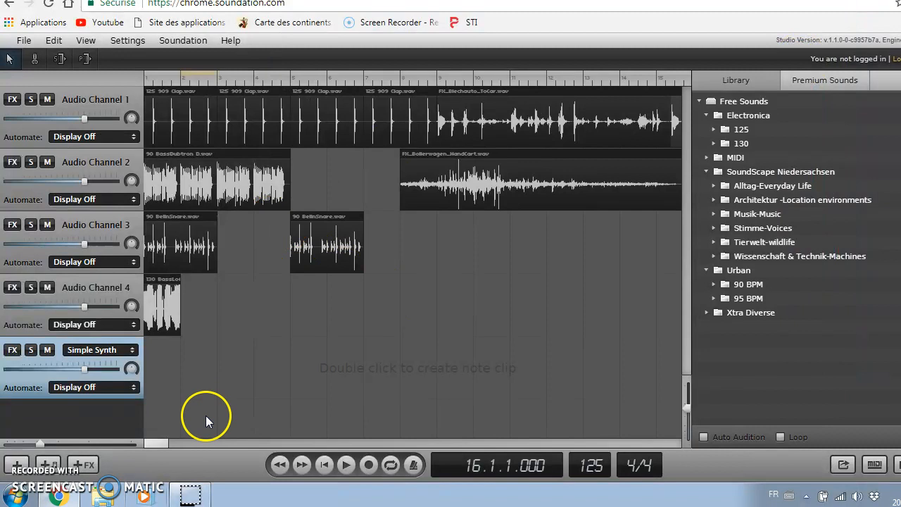